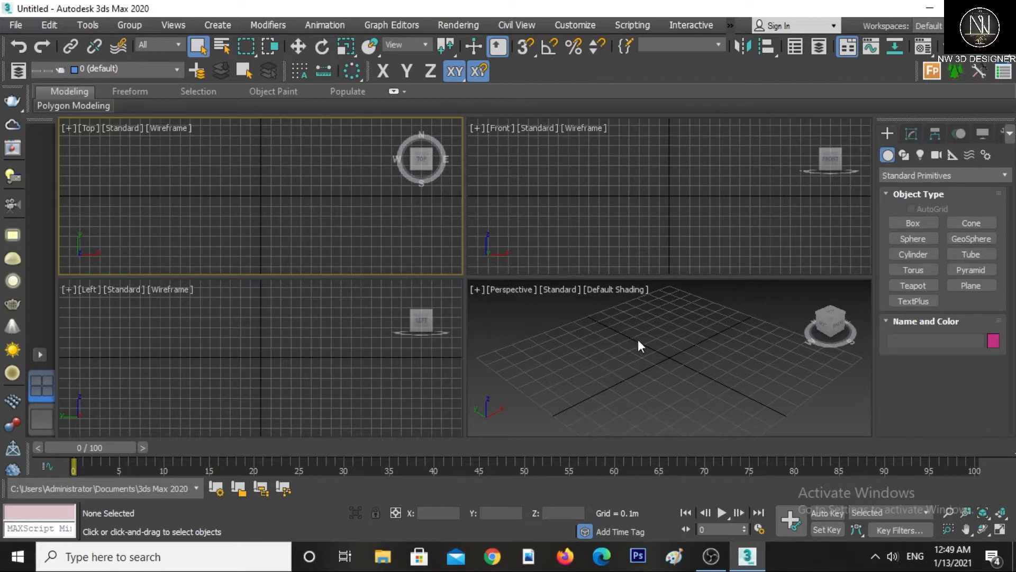
- Draw a rectangular plane around the origin in the Top viewport and activate the Move tool
click(965, 284)
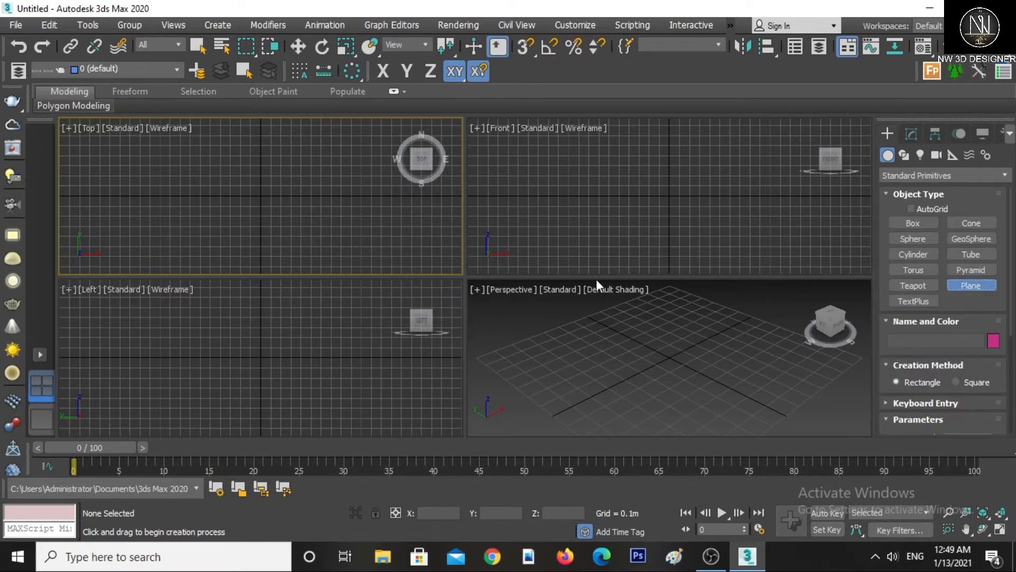
drag(177, 159, 330, 241)
right_click(269, 184)
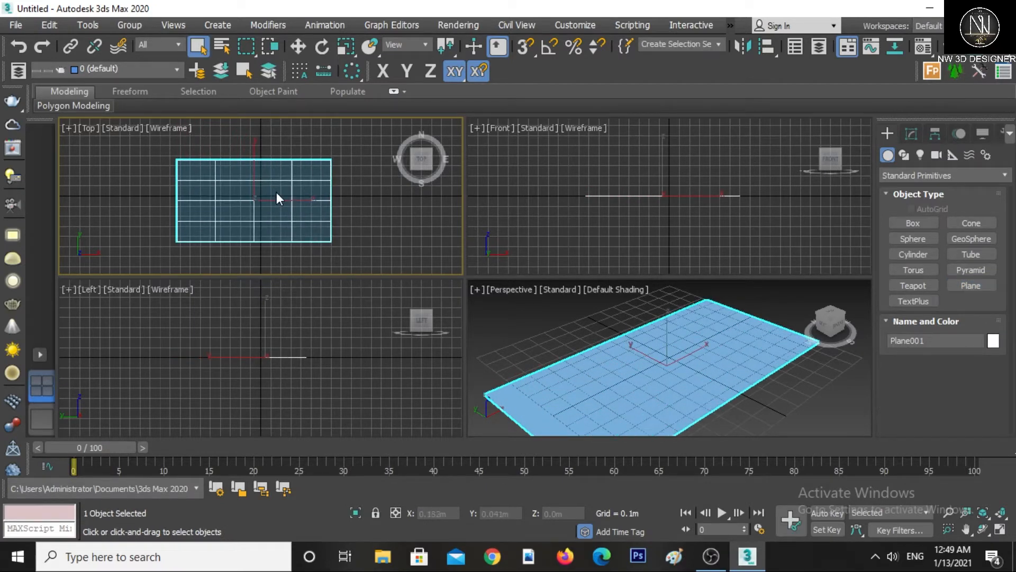
right_click(275, 197)
click(291, 208)
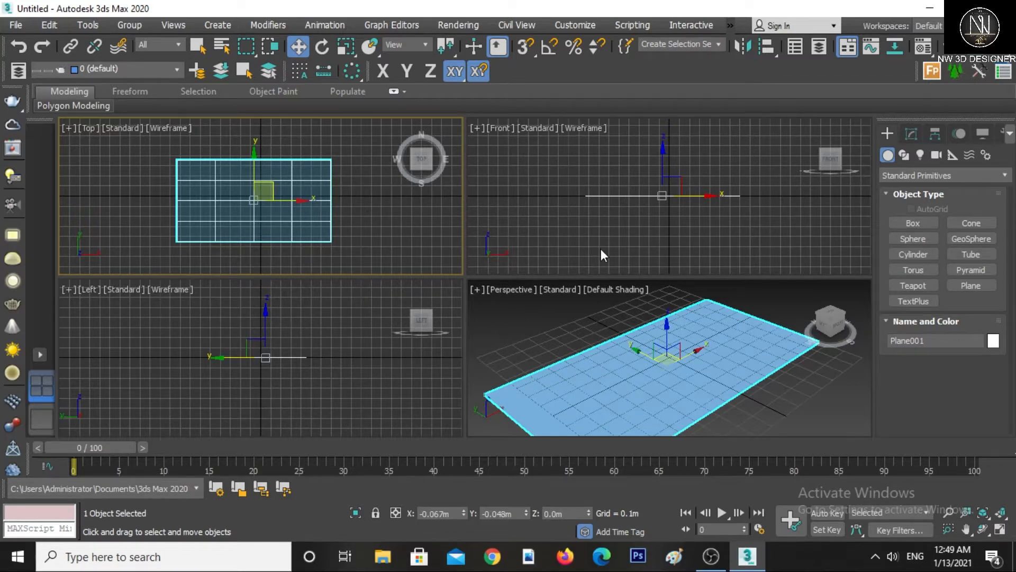
- Select the plane in the Front viewport and move it down vertically by about 0.26 m
click(605, 225)
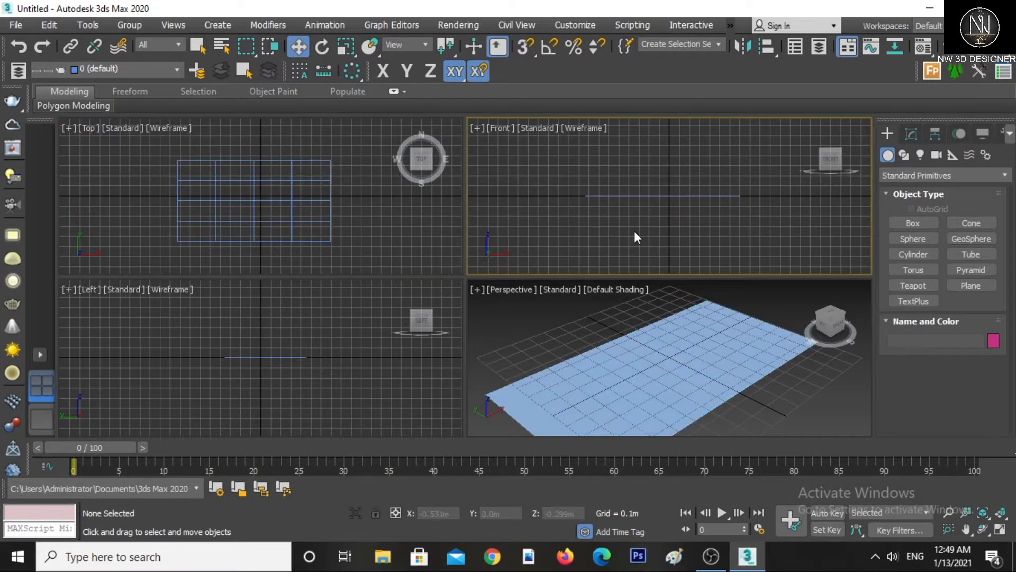
click(660, 197)
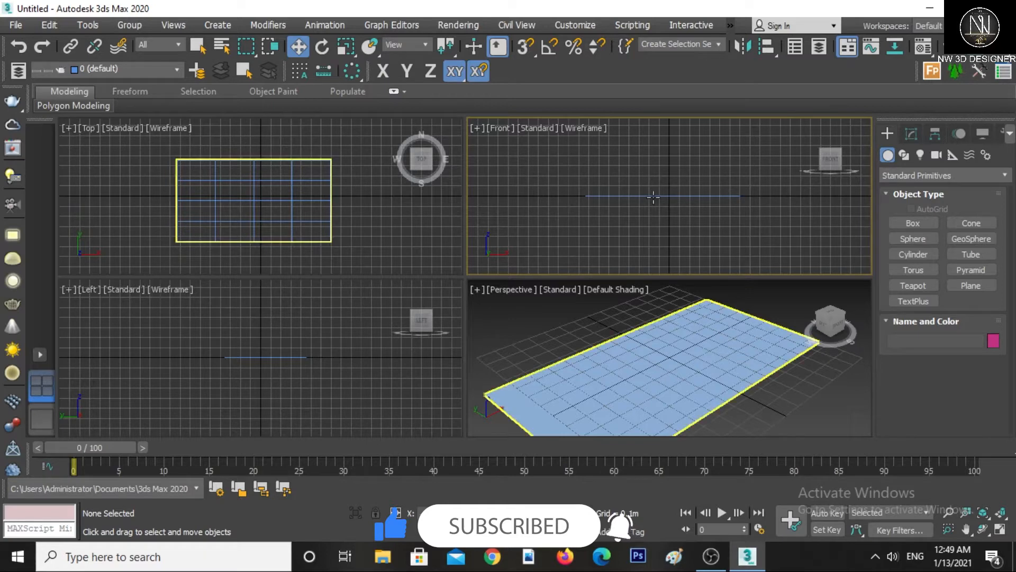
click(655, 197)
right_click(660, 182)
click(665, 186)
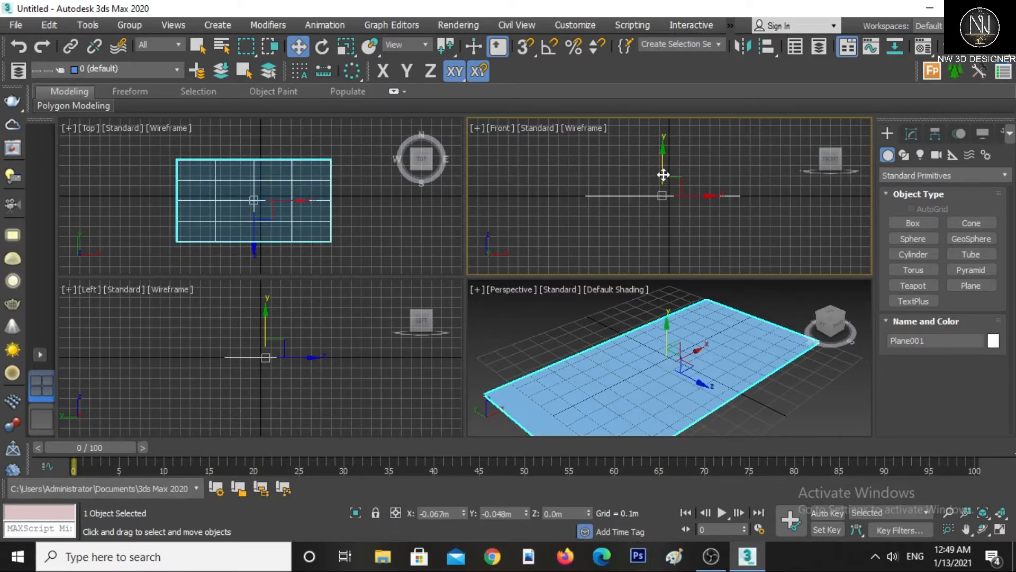
drag(663, 173, 663, 200)
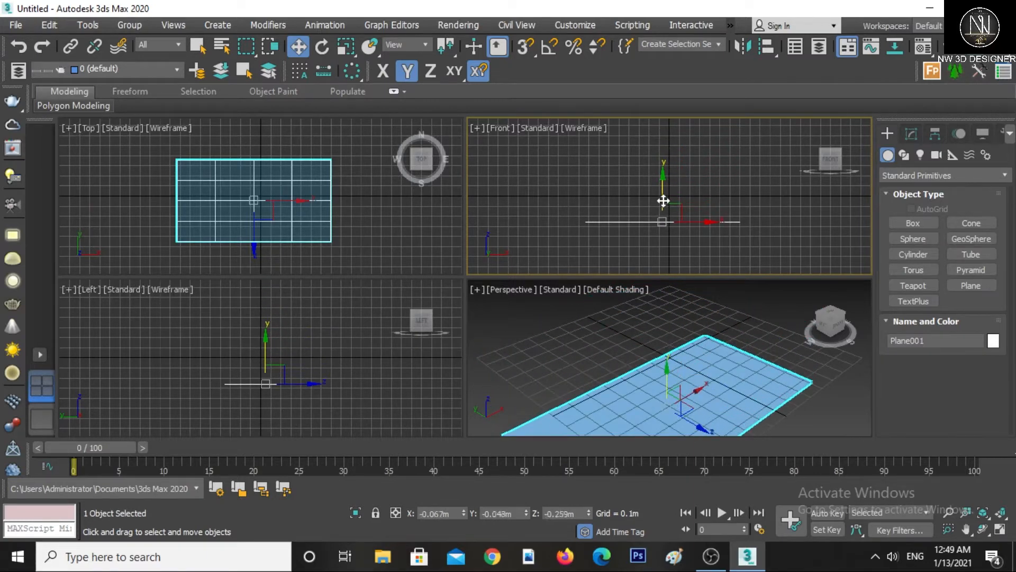
- Set the plane's Z position to 0 m
click(576, 513)
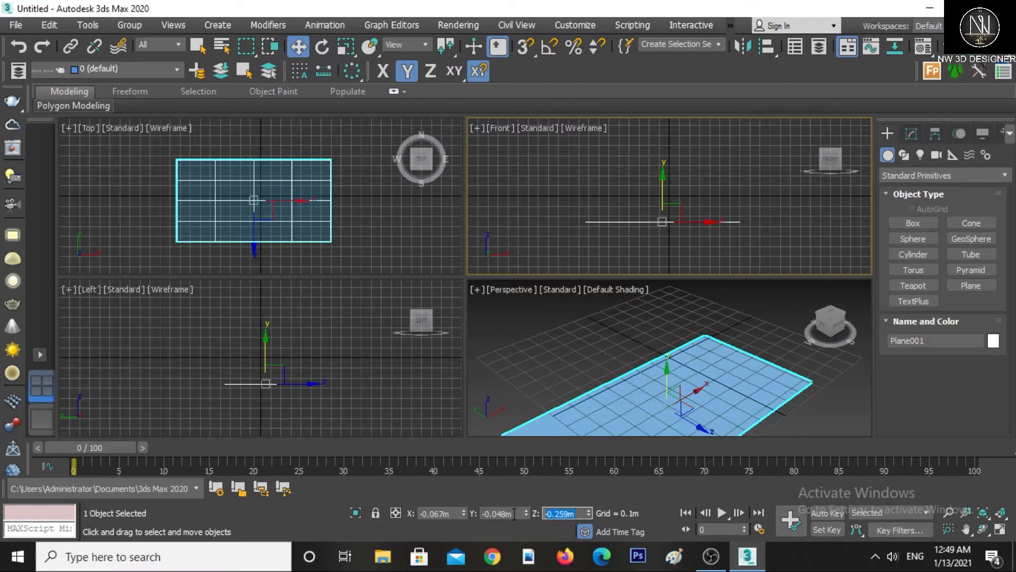
text(0)
key(Return)
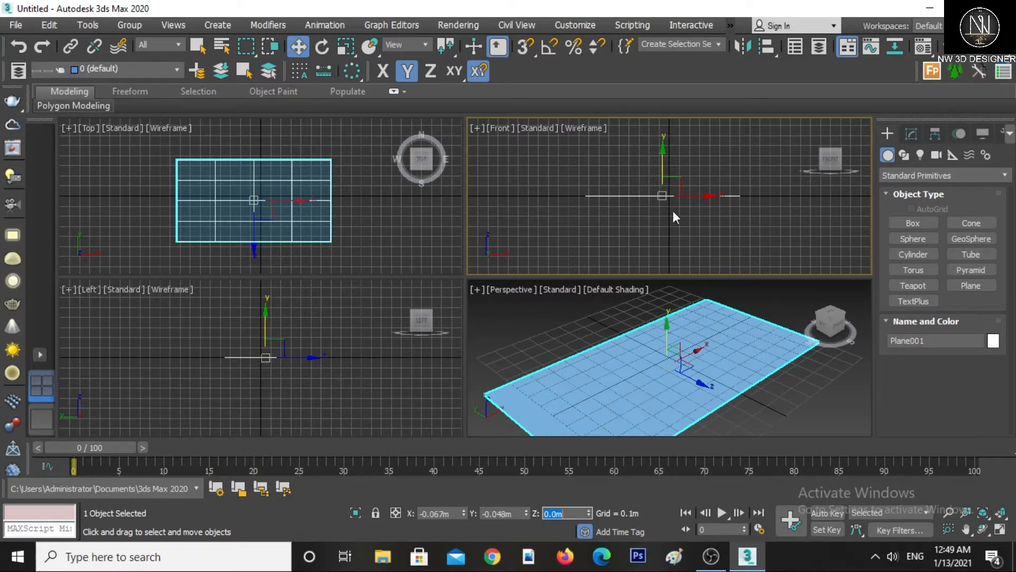
- Move the plane along X to about 1.45 m in the Front viewport and bring it back near the origin
drag(701, 196, 856, 202)
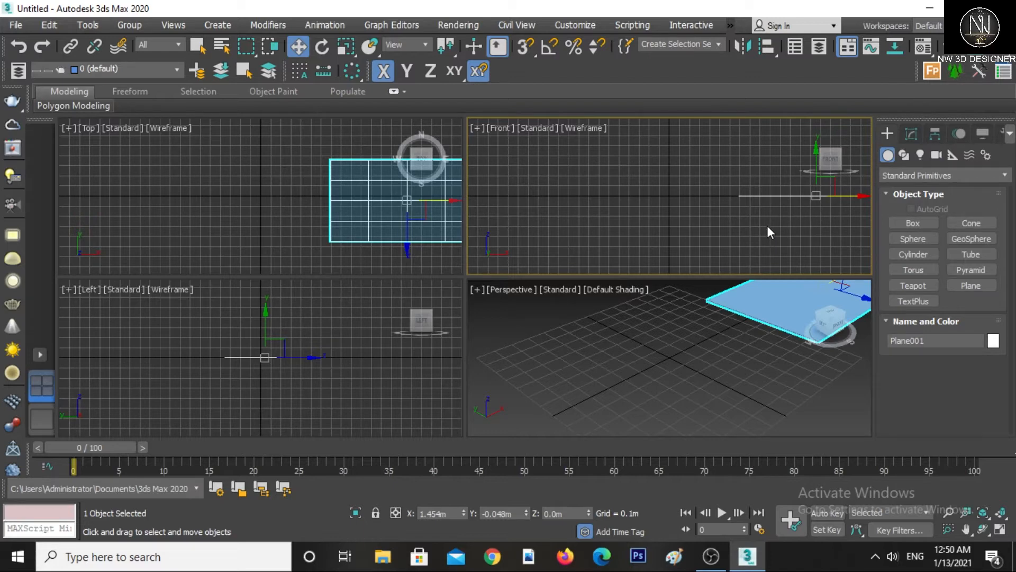
drag(842, 195, 698, 196)
right_click(698, 197)
- Set the plane's Y and X positions to 0 m and clear the selection
click(558, 514)
click(516, 515)
click(450, 514)
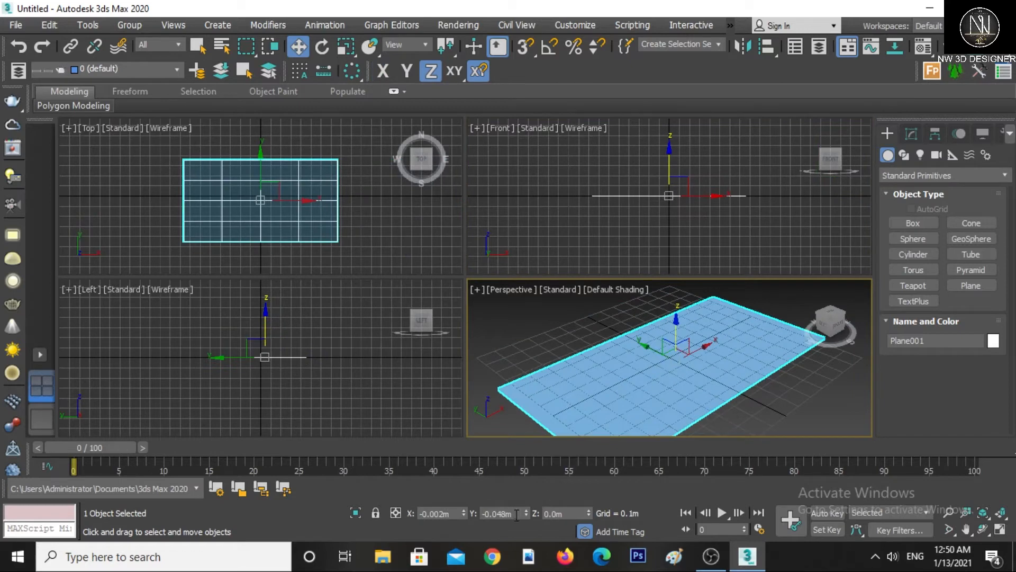
drag(517, 514, 395, 519)
text(0)
key(Return)
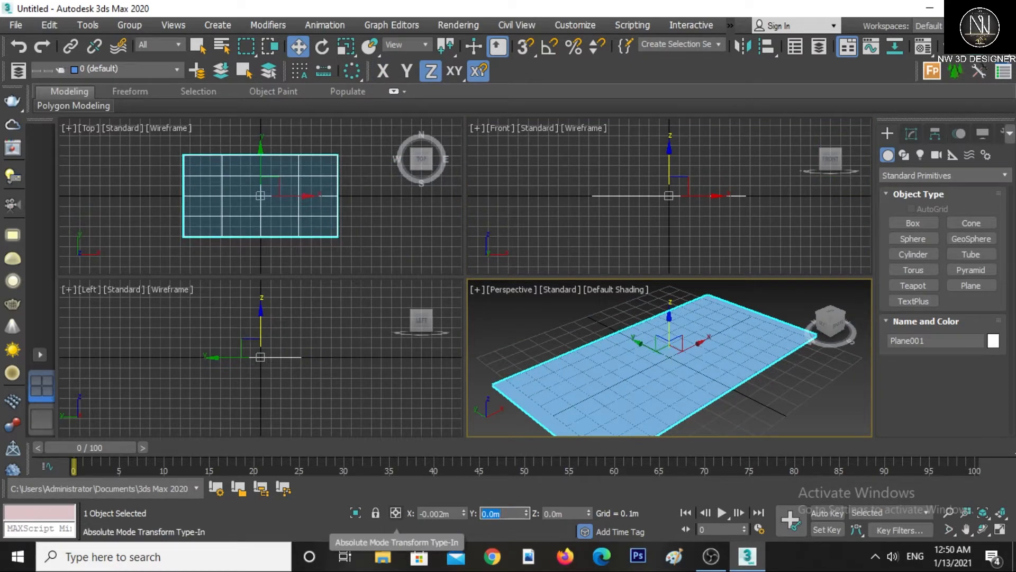
drag(459, 514, 366, 521)
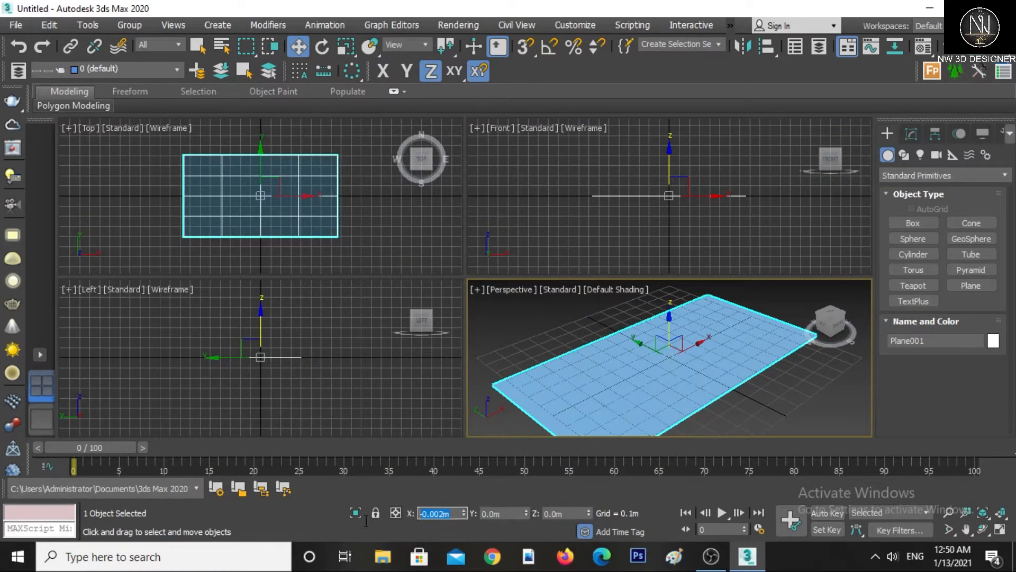
text(0)
key(Return)
click(693, 212)
click(388, 226)
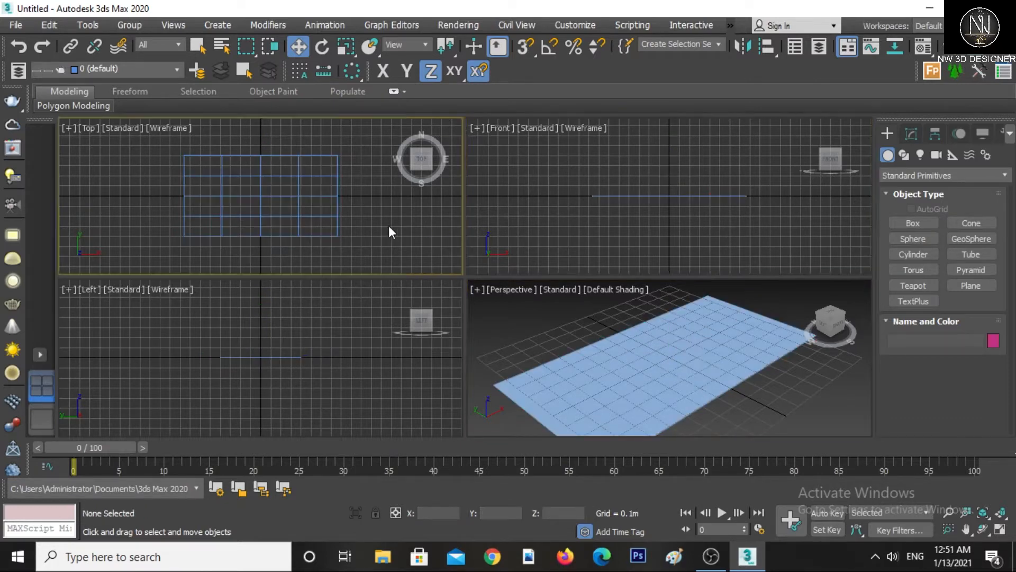
- Create a tall box with a small square base beside the plane, towards positive X, in the Top viewport
scroll(309, 214, down, 3)
middle_drag(310, 214, 251, 225)
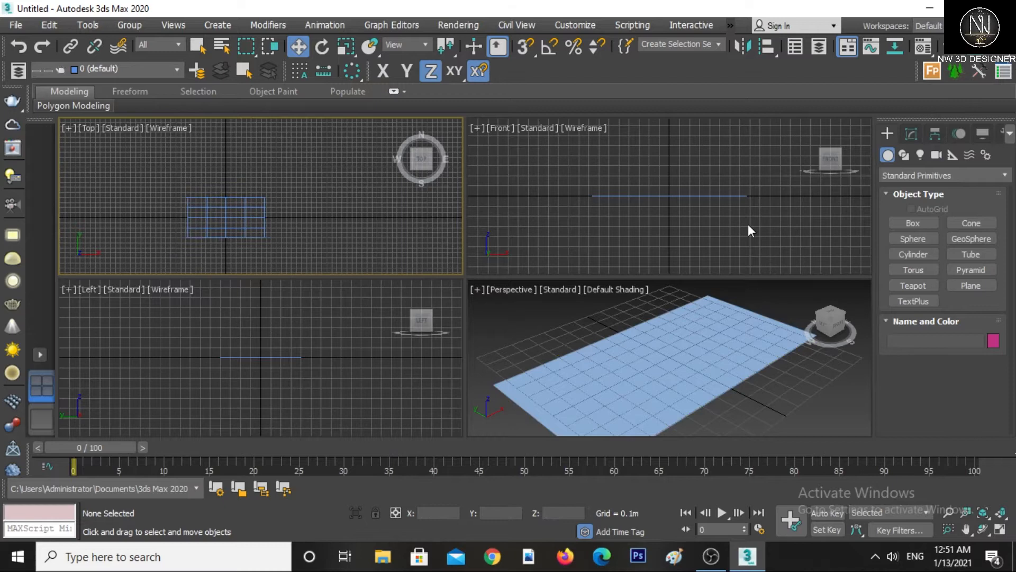
click(914, 223)
drag(345, 209, 358, 222)
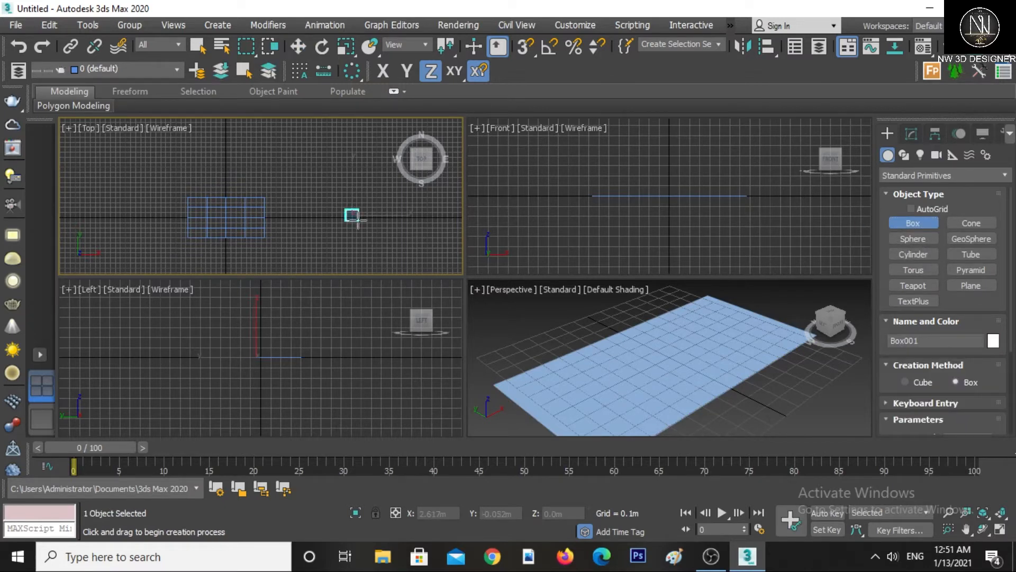
click(352, 192)
- Move the box far away from the plane to about X 405.8 m, Y 61.2 m in the Top viewport and deselect it
key(w)
scroll(345, 203, down, 10)
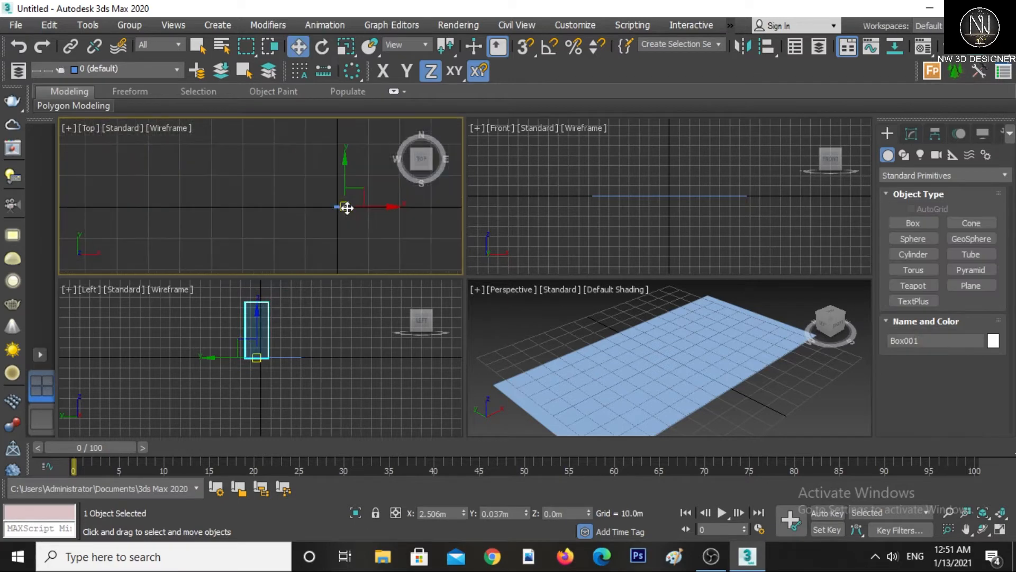
middle_drag(346, 208, 142, 228)
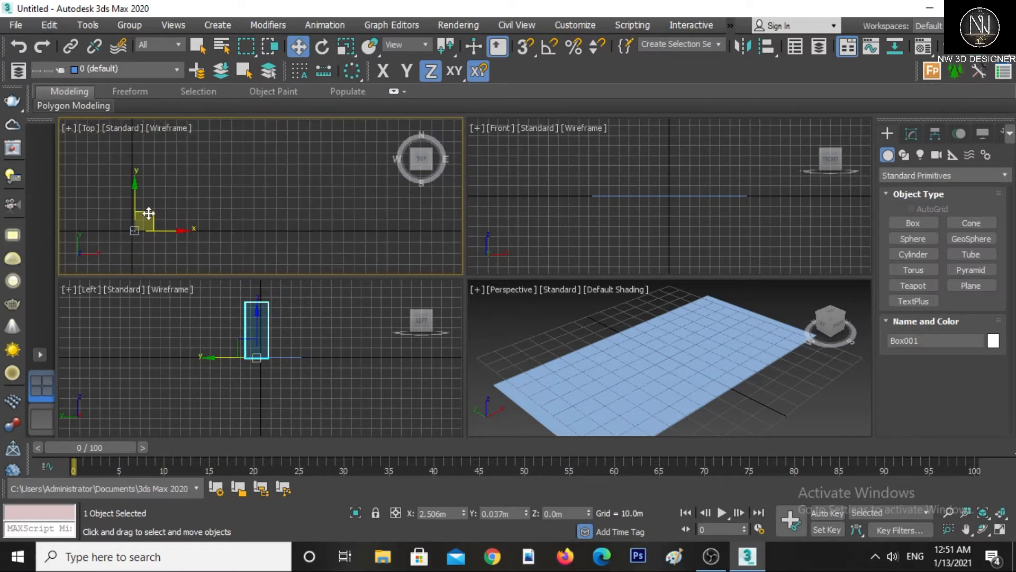
drag(149, 214, 456, 185)
middle_drag(399, 220, 121, 231)
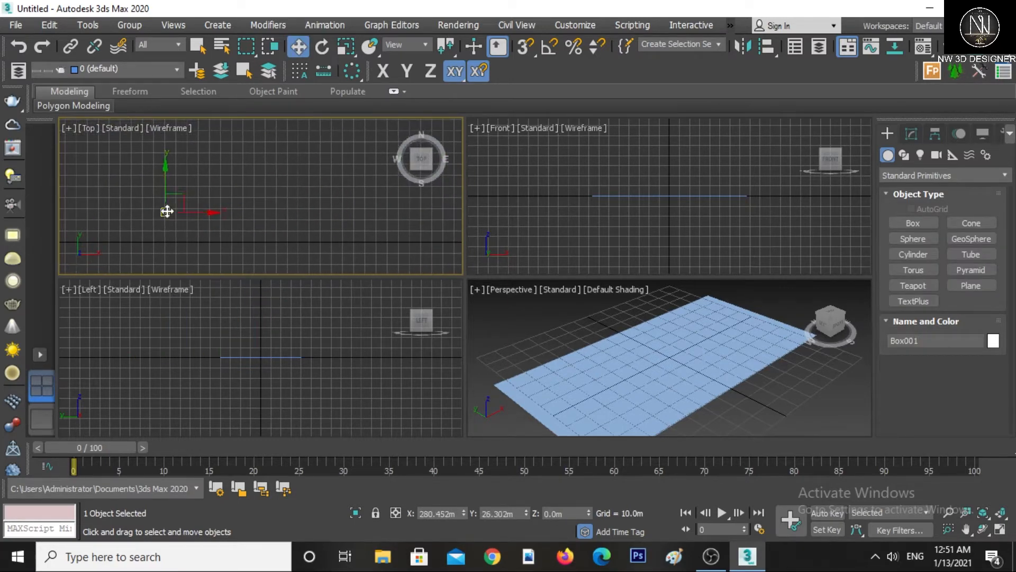
drag(190, 199, 330, 162)
click(316, 217)
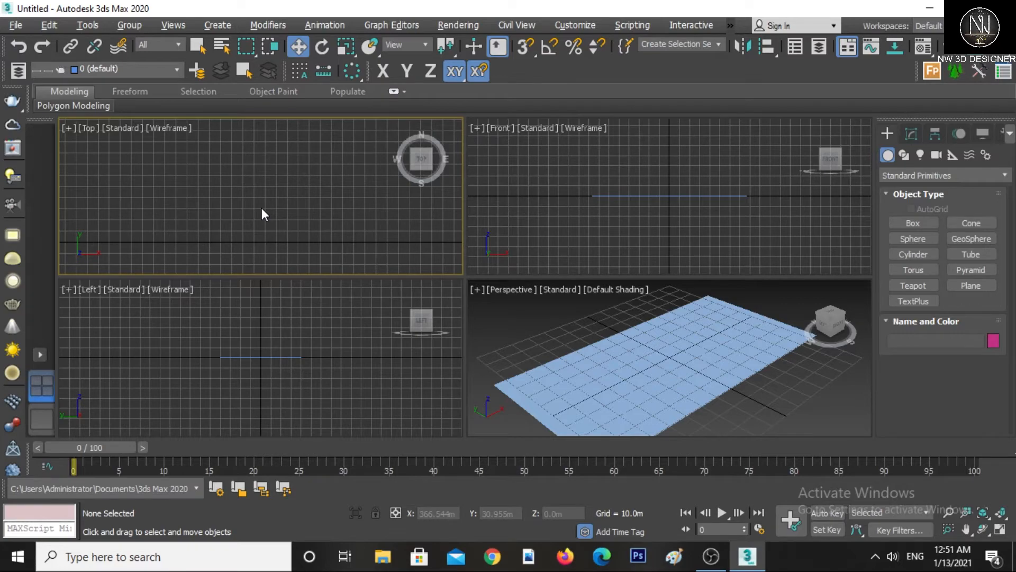
- Select the distant box in a maximized Top view with the grid hidden and nudge it to about X 405.3 m, Y 61 m
key(alt+w)
scroll(570, 230, up, 5)
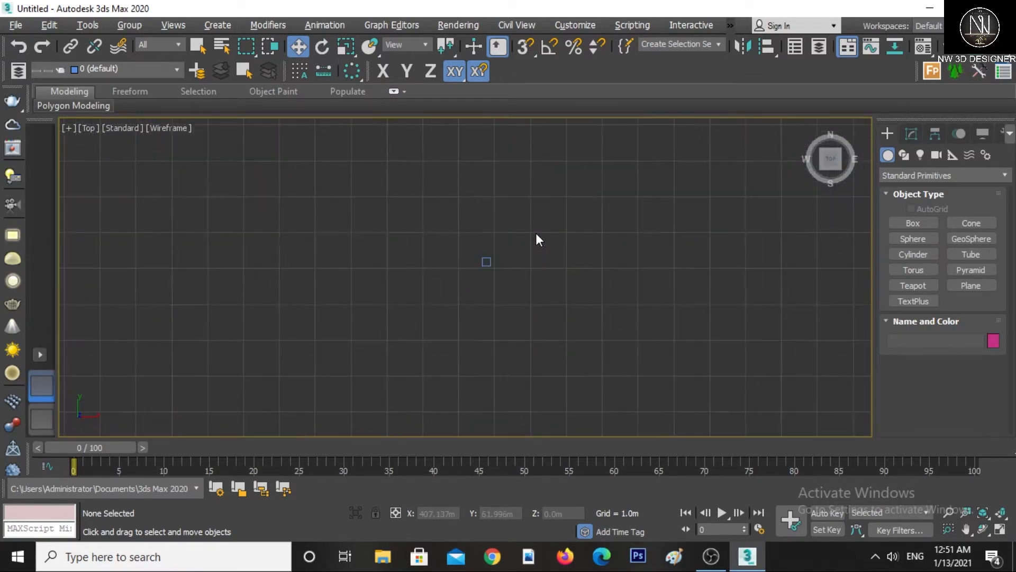
key(g)
middle_drag(515, 268, 616, 306)
drag(649, 329, 571, 249)
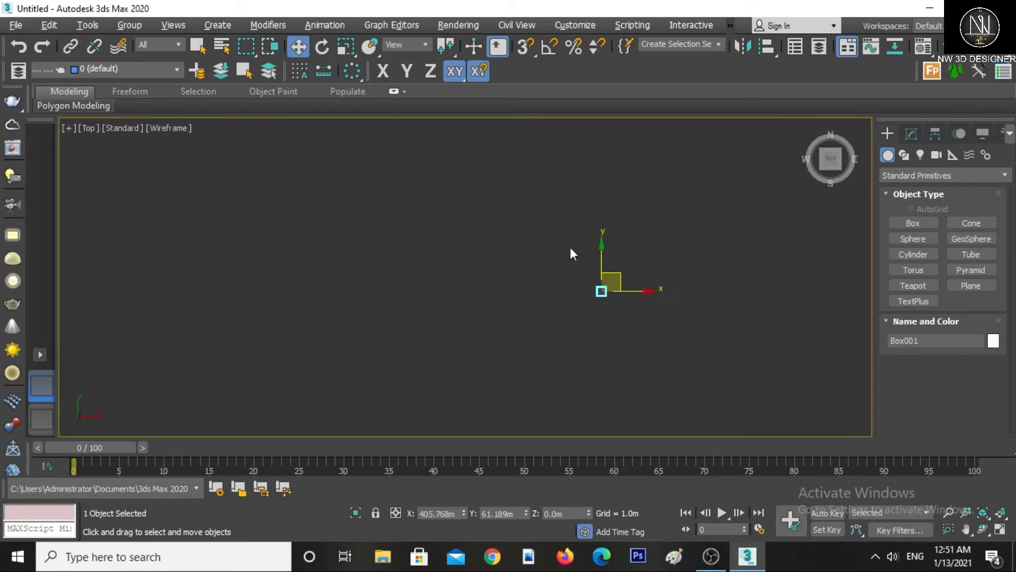
mouse_move(618, 272)
mouse_down()
mouse_move(586, 293)
mouse_move(604, 281)
mouse_up()
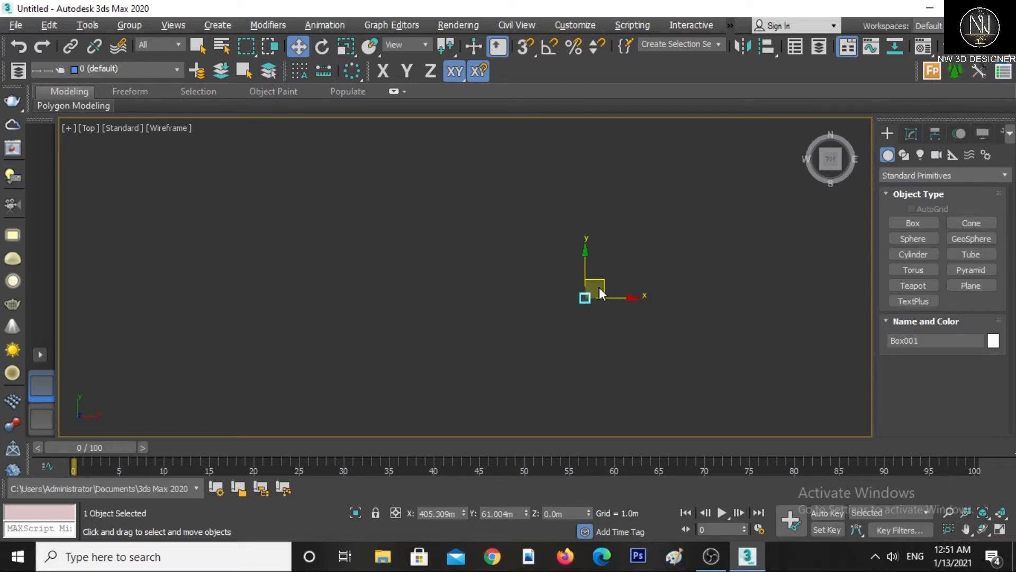
mouse_move(603, 290)
mouse_down()
mouse_move(528, 283)
mouse_move(614, 269)
mouse_move(604, 288)
mouse_up()
- Set the box's Y and X positions to 0 m and frame it in the Top view
click(570, 513)
click(523, 512)
text(0)
key(Return)
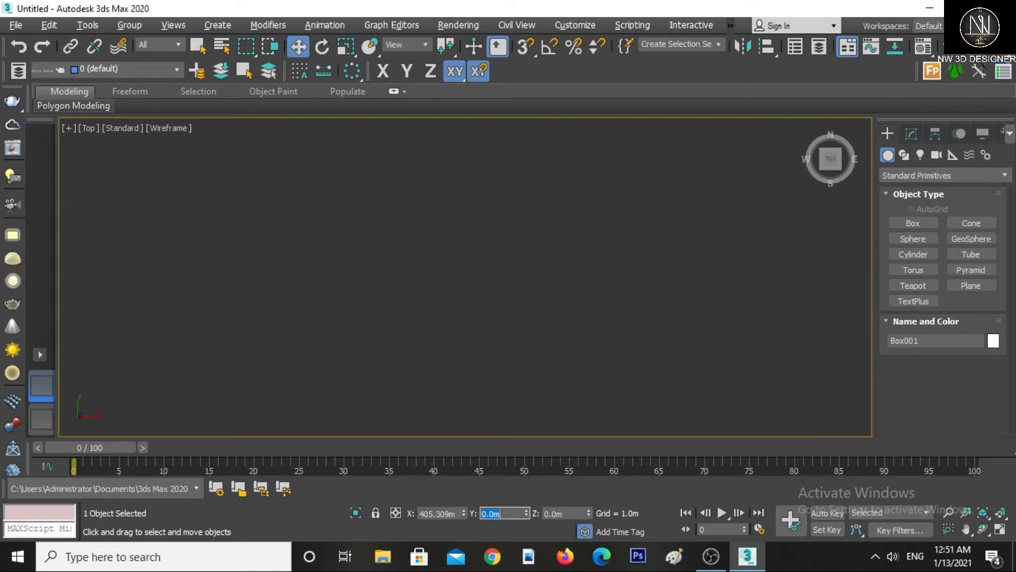
click(456, 514)
text(0)
key(Return)
key(z)
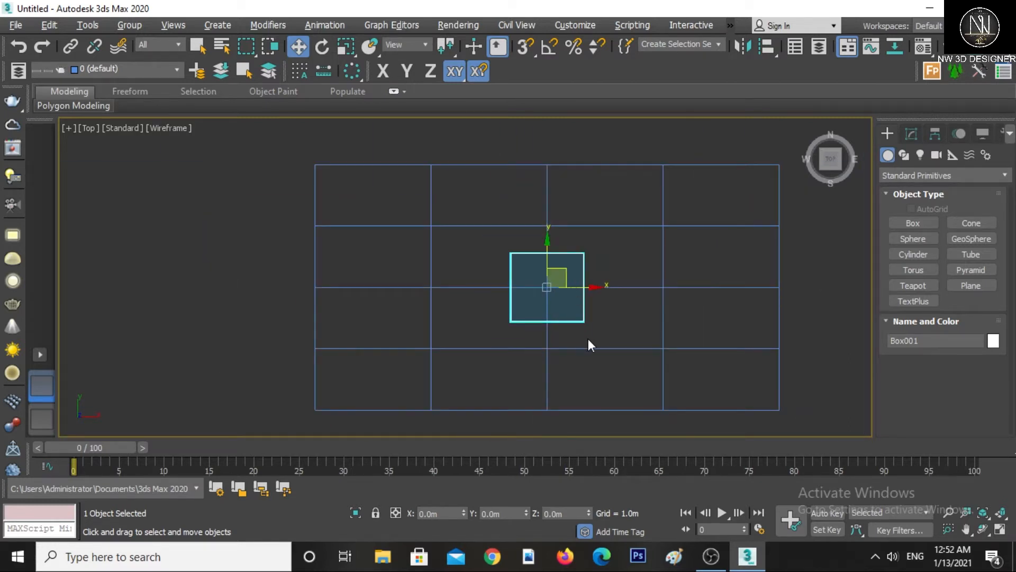
- Orbit to an angled orthographic view of the box on the plane and switch it to default shading
alt+middle_drag(588, 338, 561, 237)
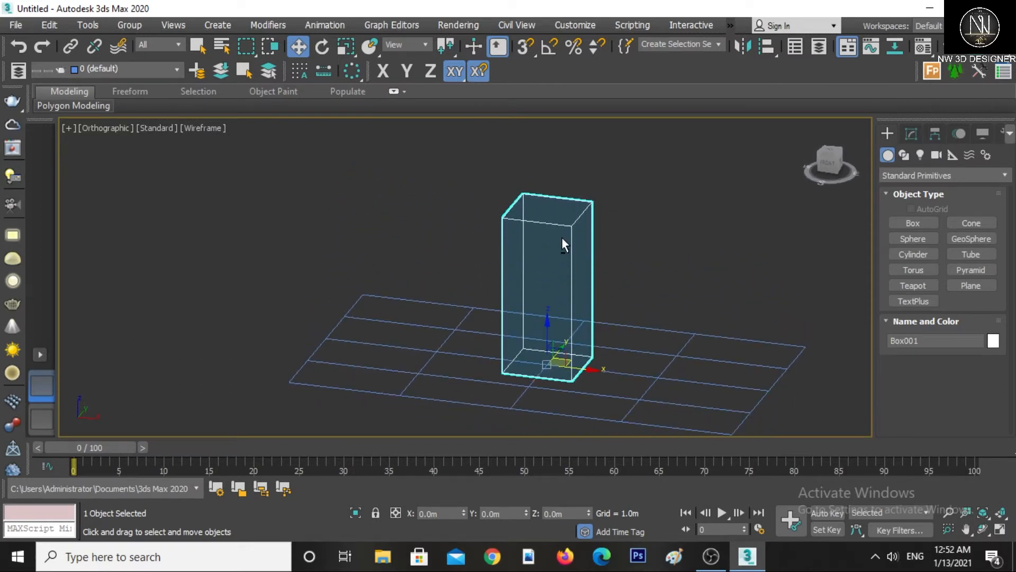
alt+middle_drag(556, 275, 579, 287)
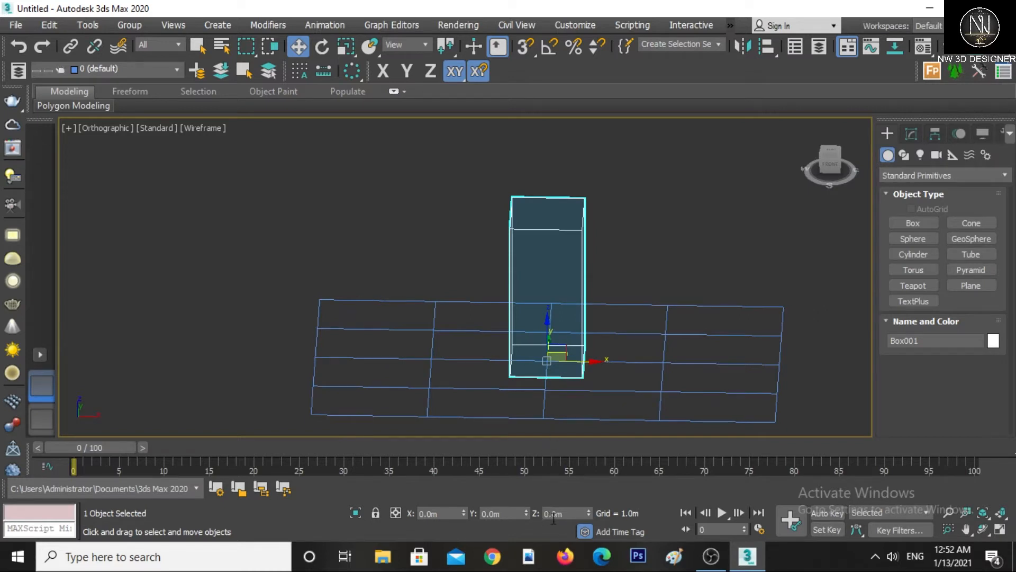
right_click(519, 351)
click(520, 322)
key(F3)
scroll(520, 344, down, 2)
scroll(519, 344, down, 2)
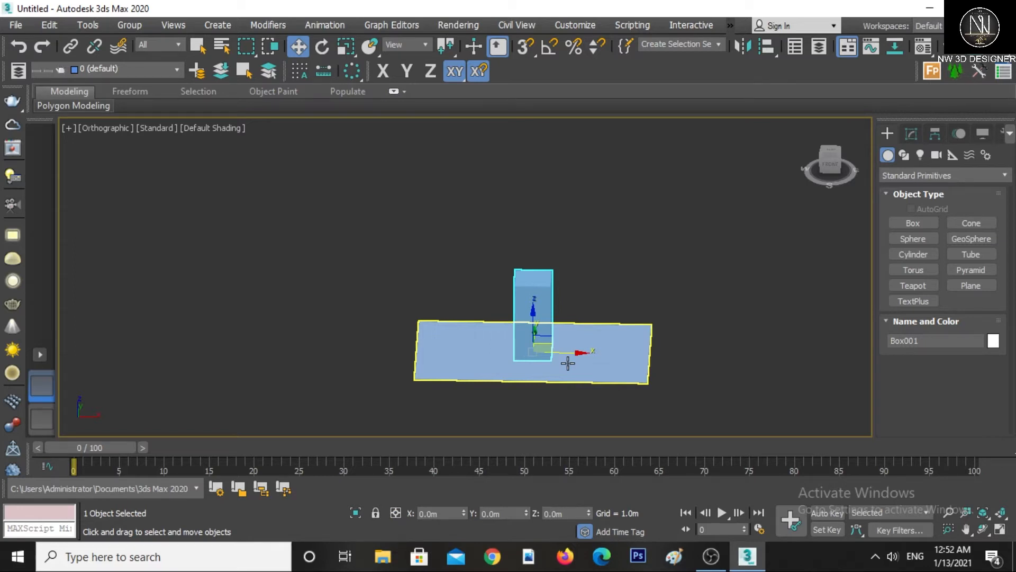
- Select the plane under the box, activate Move and pick its Z axis
click(574, 365)
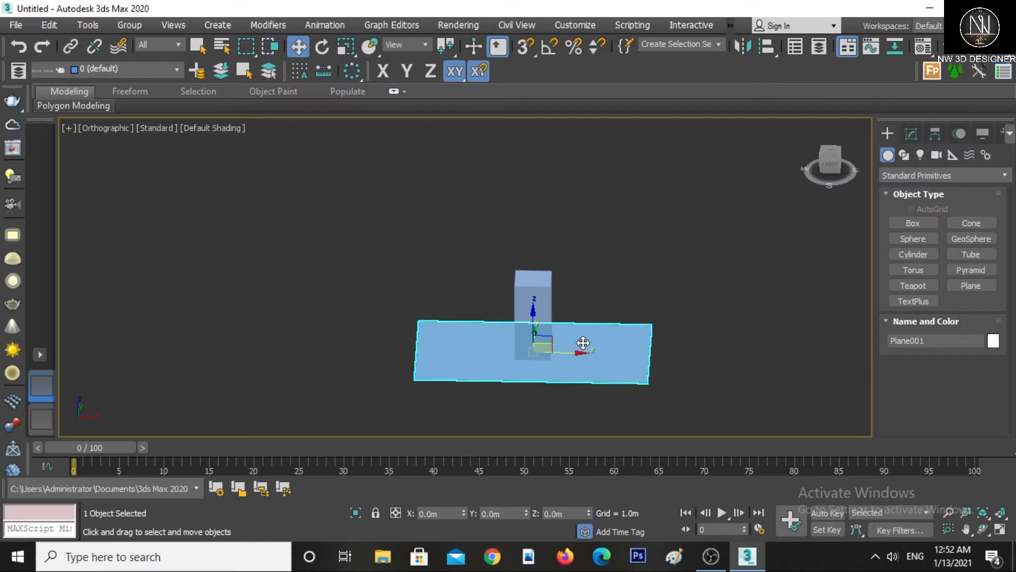
right_click(537, 321)
click(542, 326)
scroll(575, 362, up, 4)
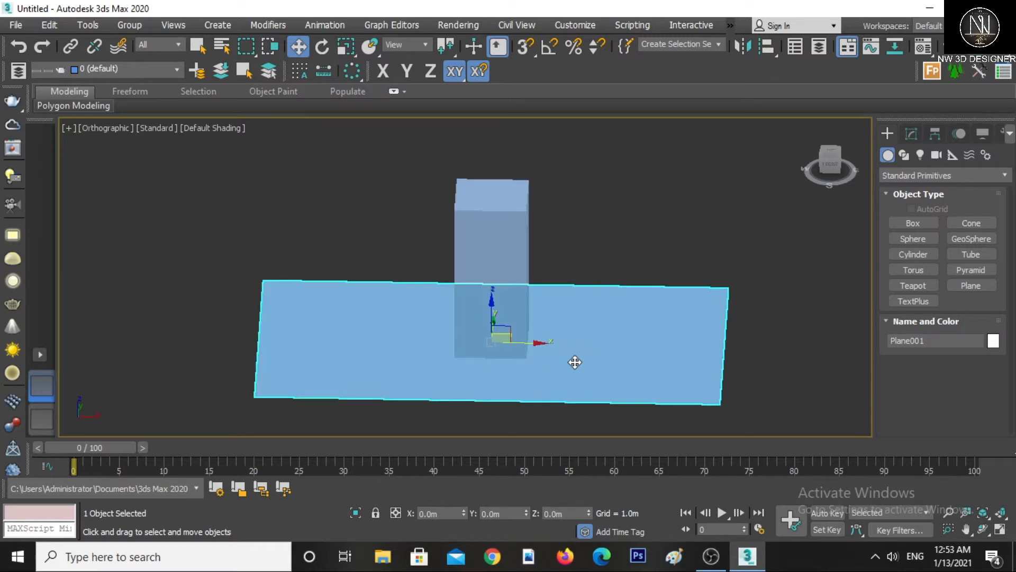
right_click(575, 298)
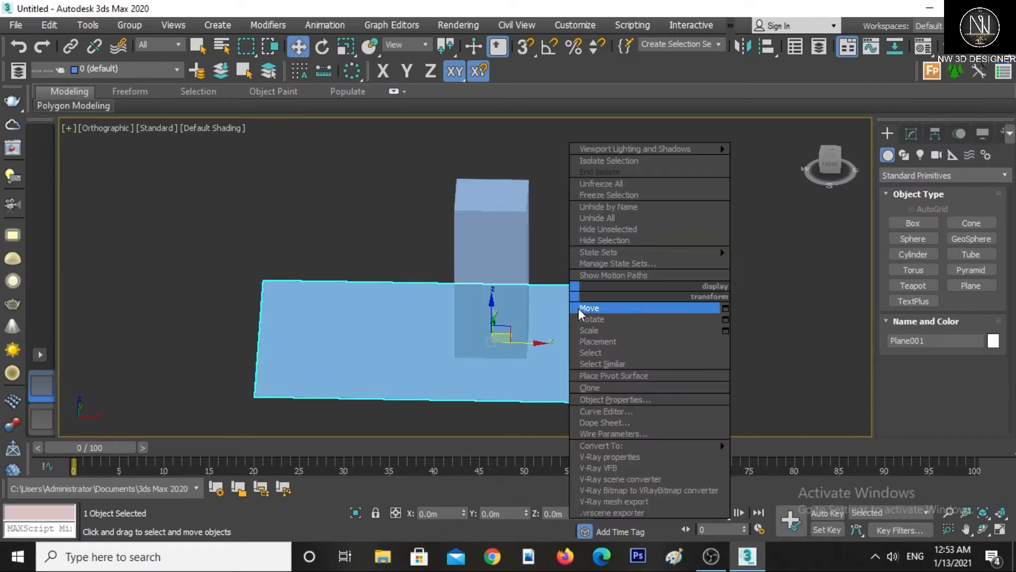
alt+middle_drag(526, 345, 559, 349)
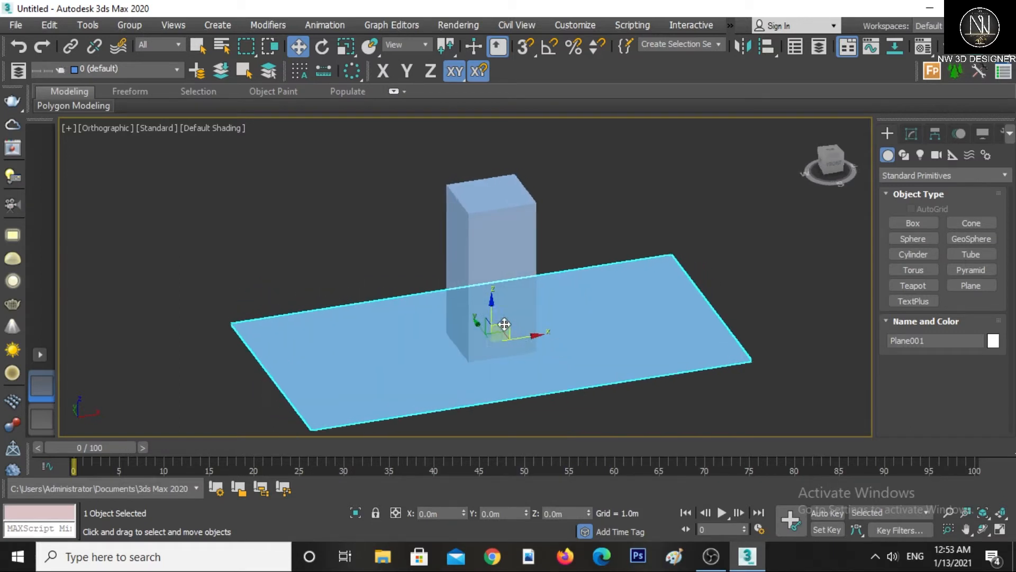
mouse_move(492, 315)
mouse_down()
mouse_move(491, 278)
mouse_move(492, 313)
mouse_up()
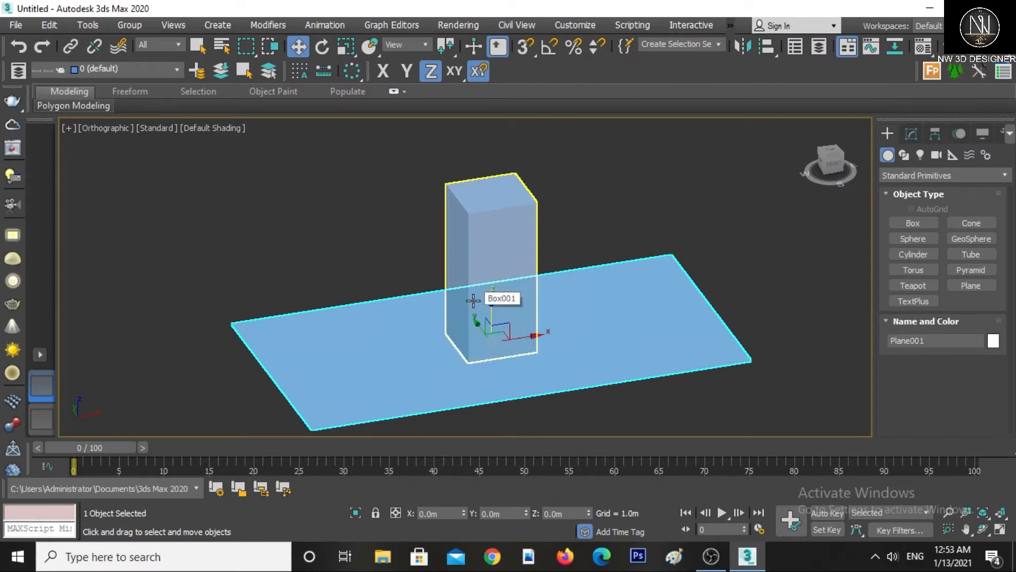
- Switch to the Front view and constrain the plane's movement to the X axis
alt+middle_drag(524, 338, 495, 386)
key(f)
scroll(494, 386, down, 4)
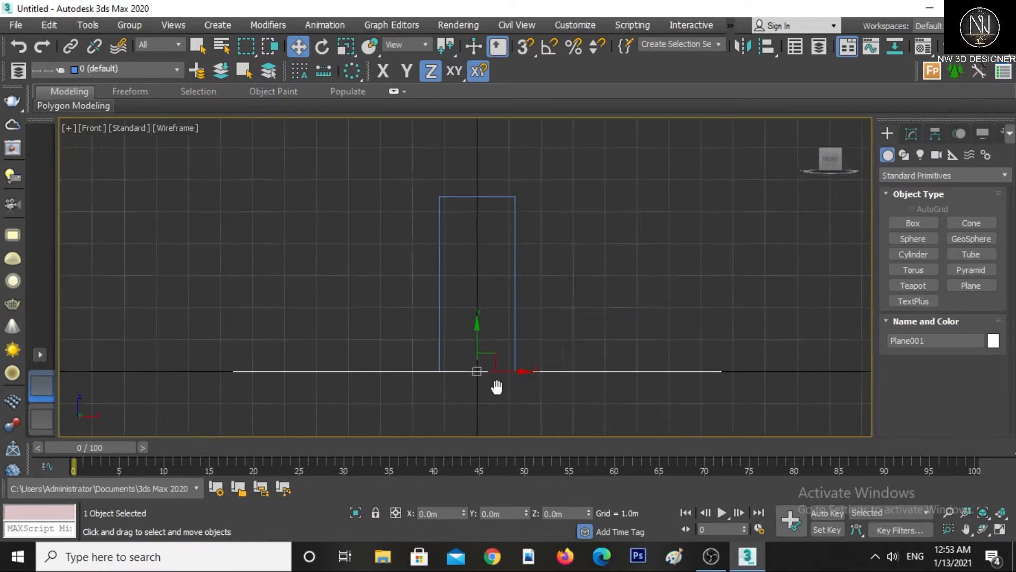
key(F5)
mouse_move(504, 376)
mouse_down()
mouse_move(611, 378)
mouse_move(504, 377)
mouse_up()
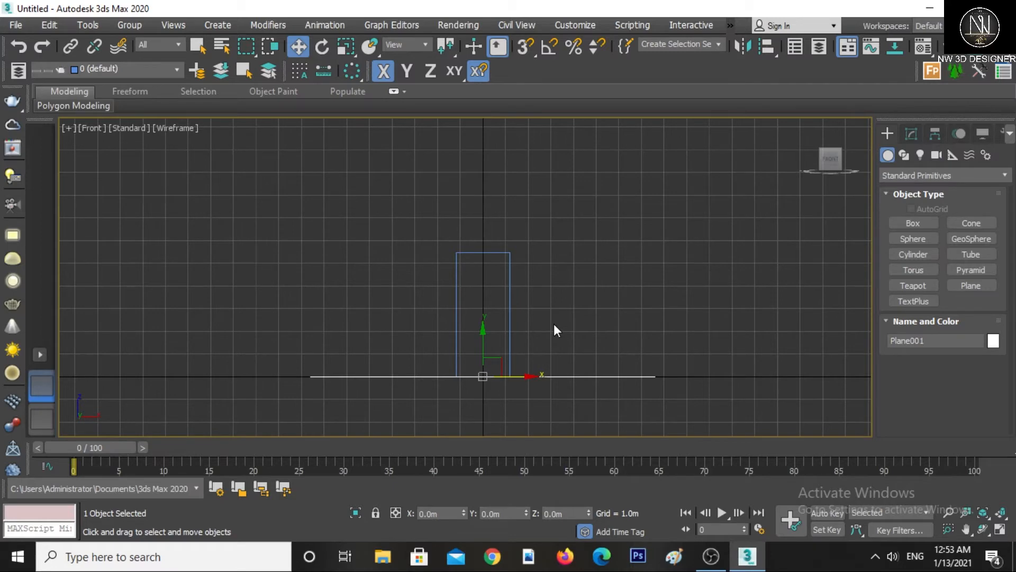
- Switch from the Front view to a shaded Perspective view of the plane and the base of the box
alt+middle_drag(554, 321, 535, 342)
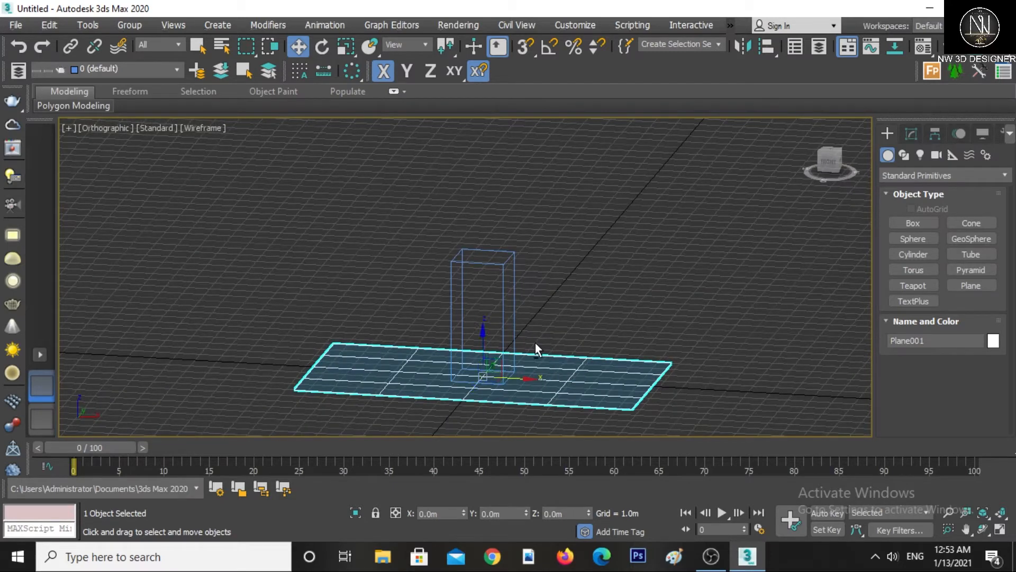
key(p)
scroll(535, 343, up, 1)
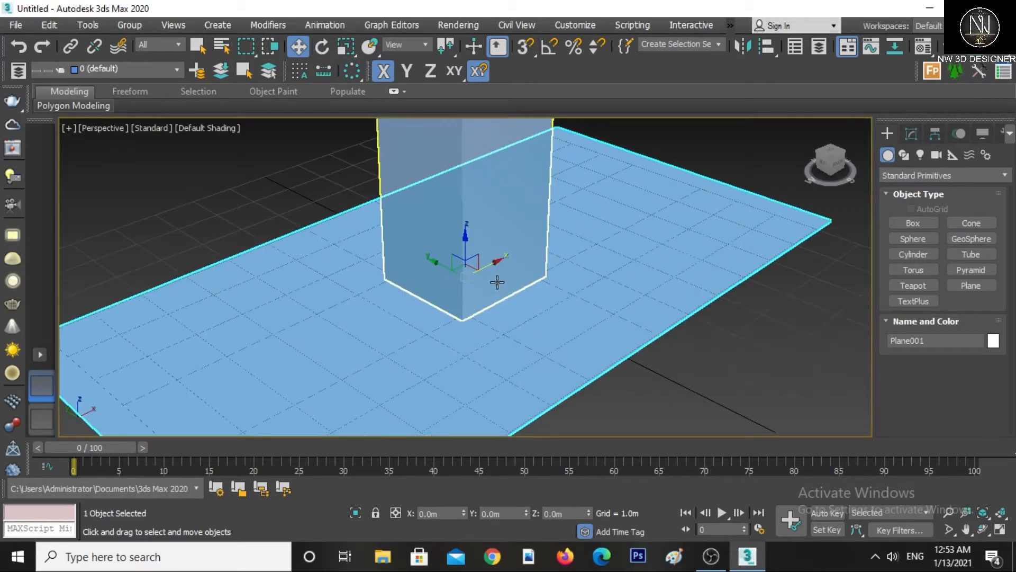
- Try moving the plane along the X, Y and Z axes in turn, cancelling each move
drag(491, 266, 617, 238)
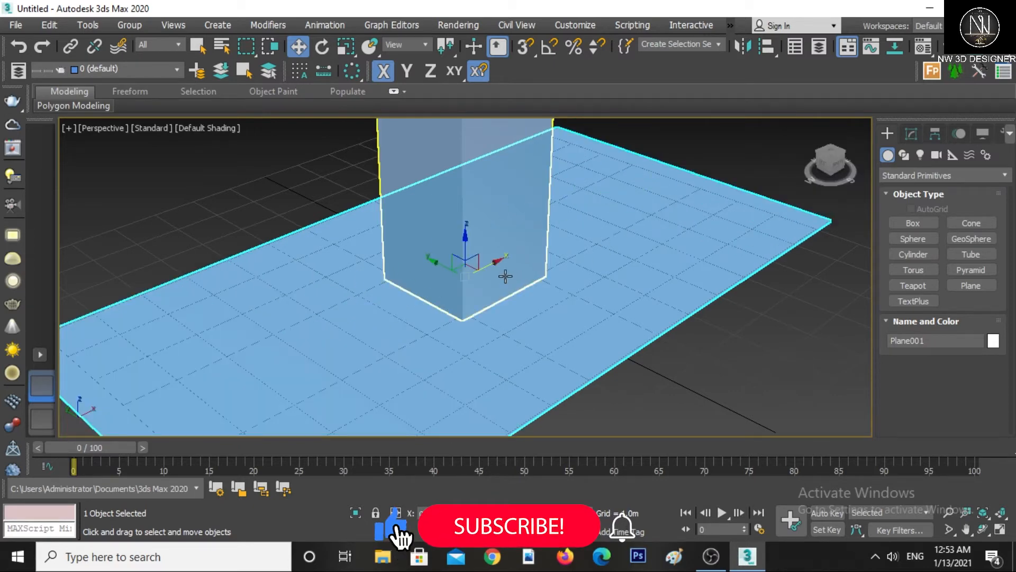
drag(443, 267, 547, 339)
right_click(547, 339)
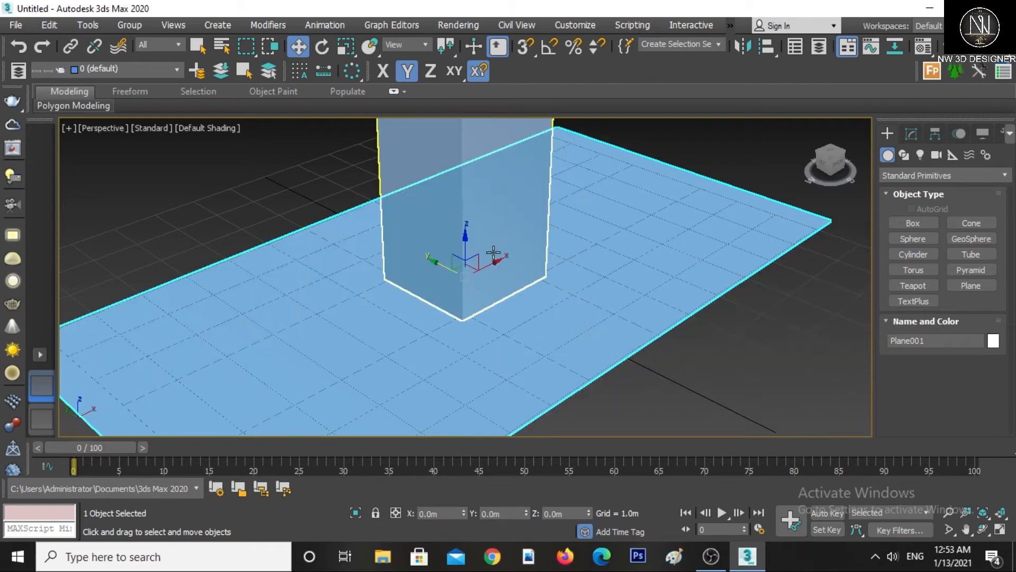
mouse_move(466, 249)
mouse_down()
mouse_move(465, 141)
mouse_move(463, 367)
mouse_move(461, 181)
mouse_move(454, 390)
mouse_move(475, 245)
mouse_up()
right_click(475, 245)
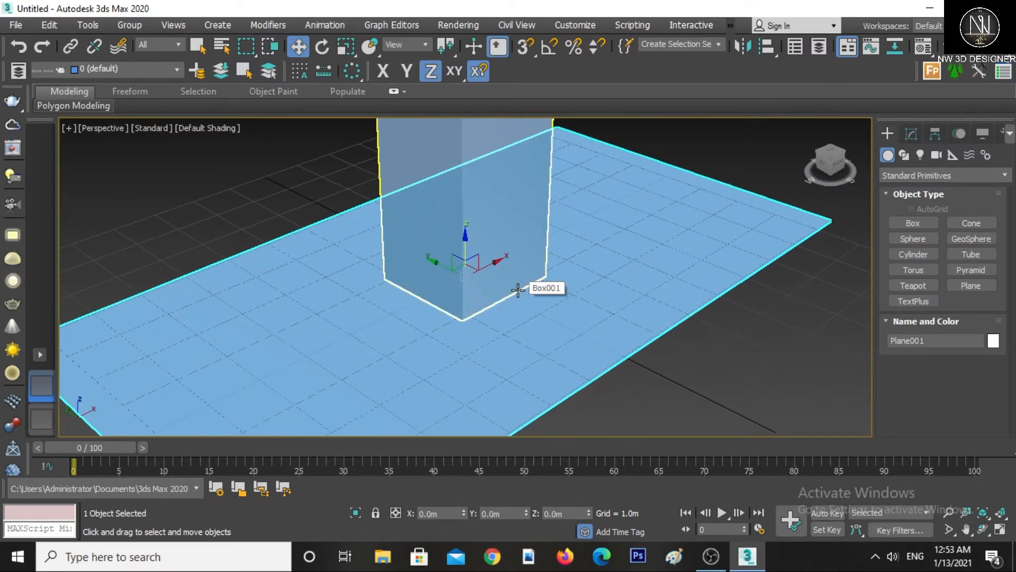
- Try moving the plane along X and Y together with the XY plane handle and undo the move
scroll(633, 301, down, 3)
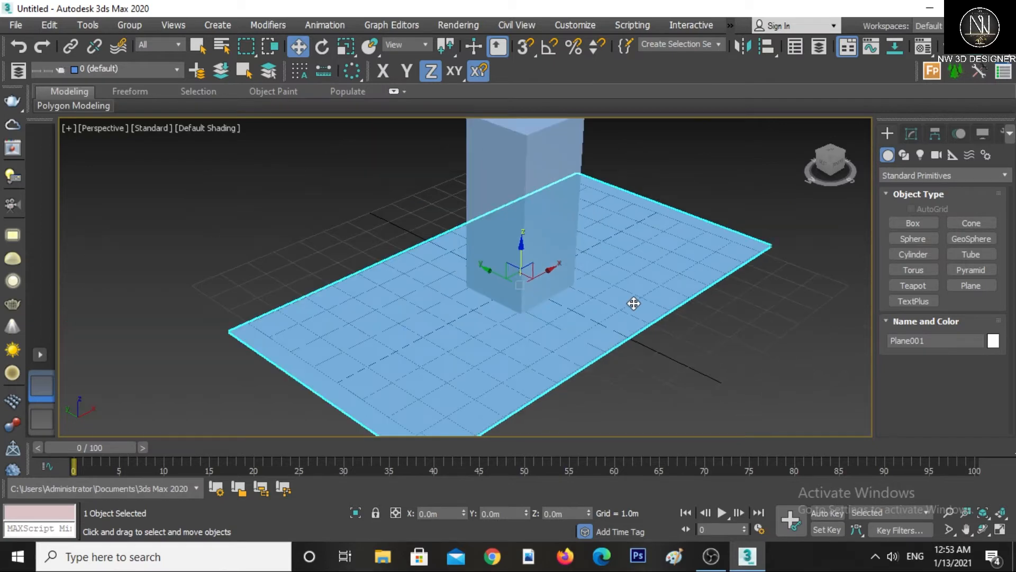
alt+middle_drag(597, 303, 522, 307)
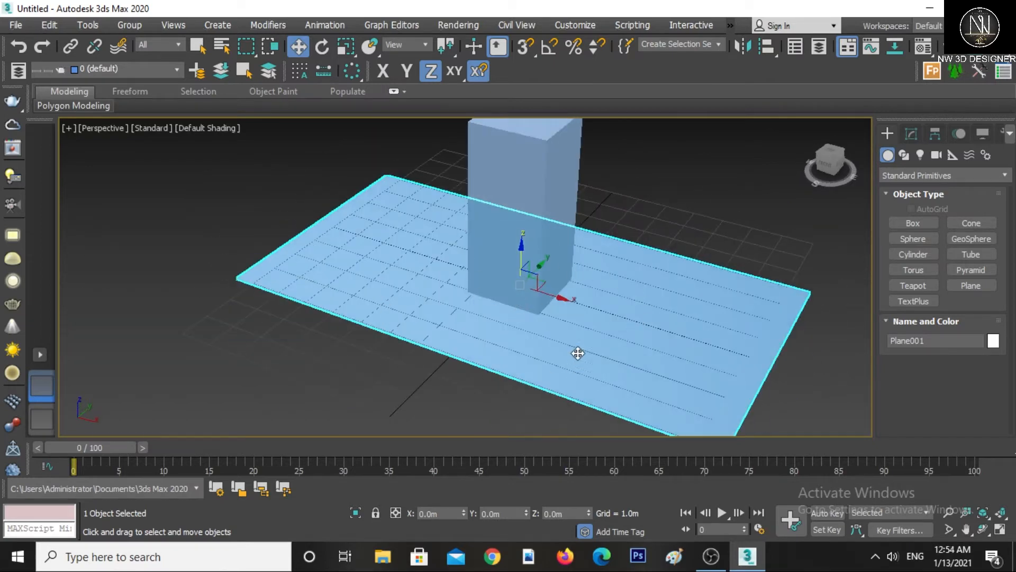
scroll(568, 332, up, 3)
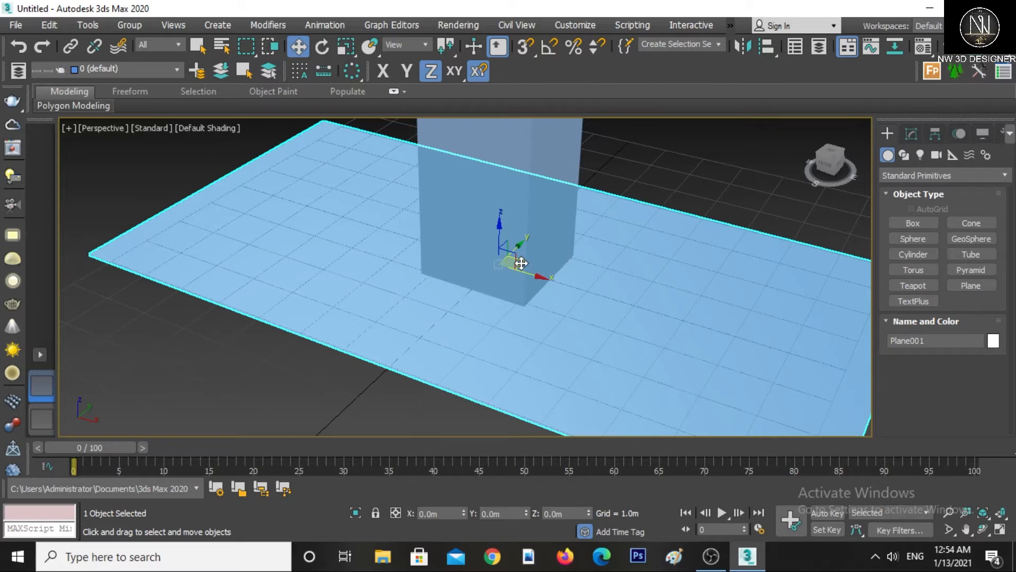
drag(522, 263, 647, 314)
key(ctrl+z)
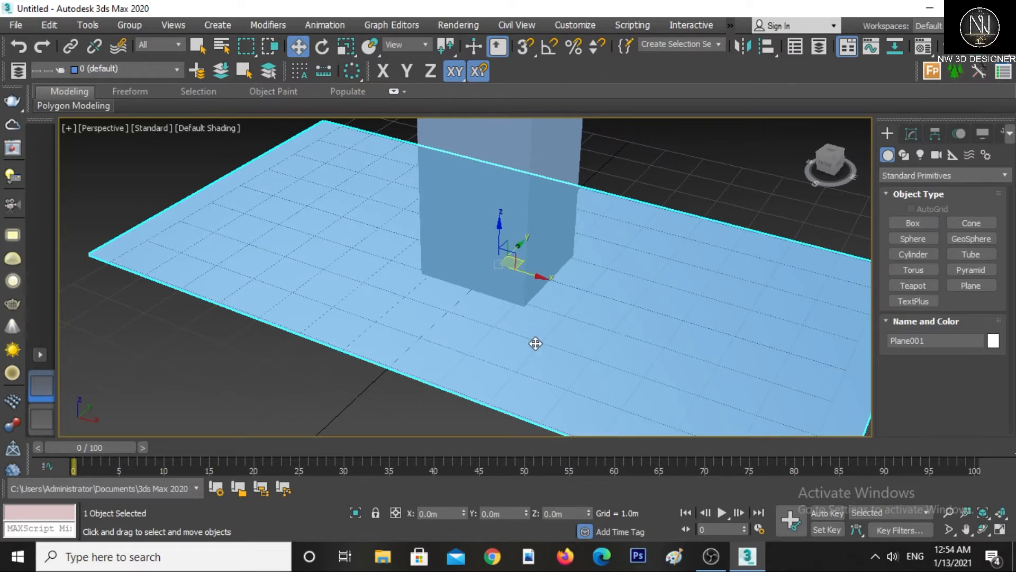
- Try moving the plane along Z and X together with the ZX plane handle, cancelling the move
alt+middle_drag(535, 342, 572, 322)
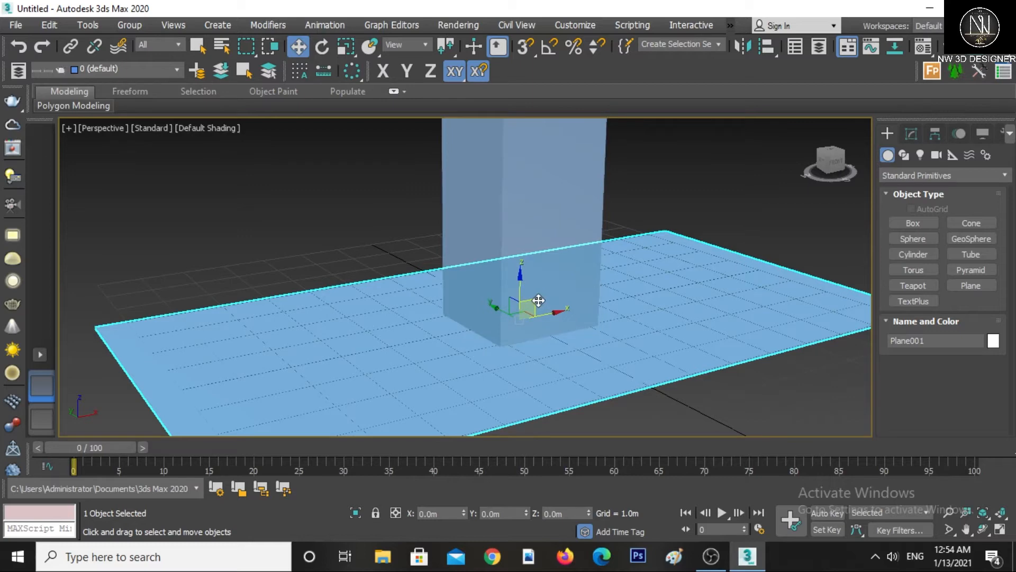
drag(538, 301, 644, 320)
alt+middle_drag(644, 319, 495, 340)
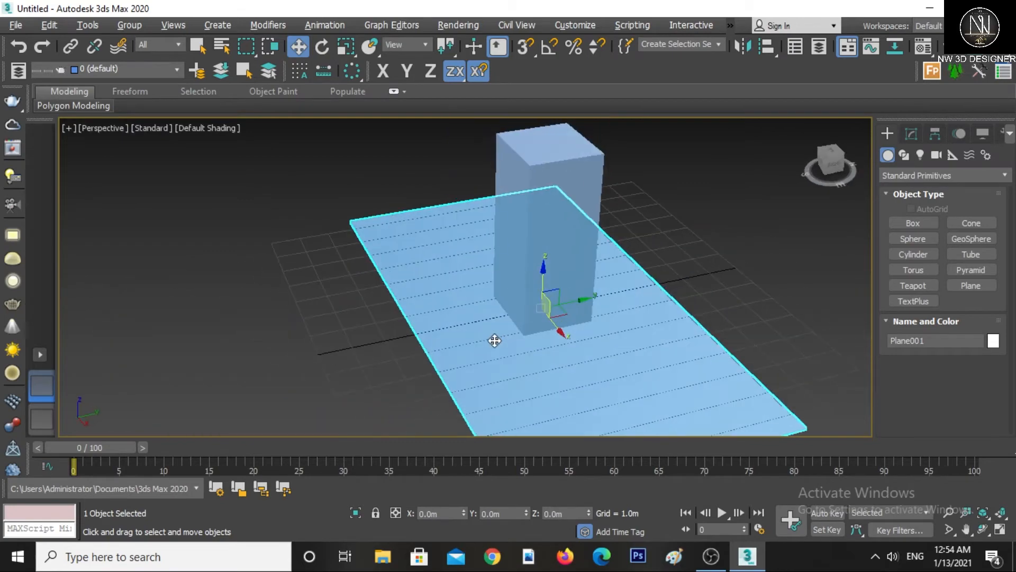
scroll(563, 311, up, 5)
alt+middle_drag(550, 317, 517, 290)
right_click(568, 281)
click(569, 281)
- Try moving the plane along the X axis alone and undo the move
scroll(568, 279, down, 3)
middle_drag(535, 241, 597, 311)
scroll(525, 313, down, 5)
scroll(573, 292, up, 5)
scroll(571, 304, down, 3)
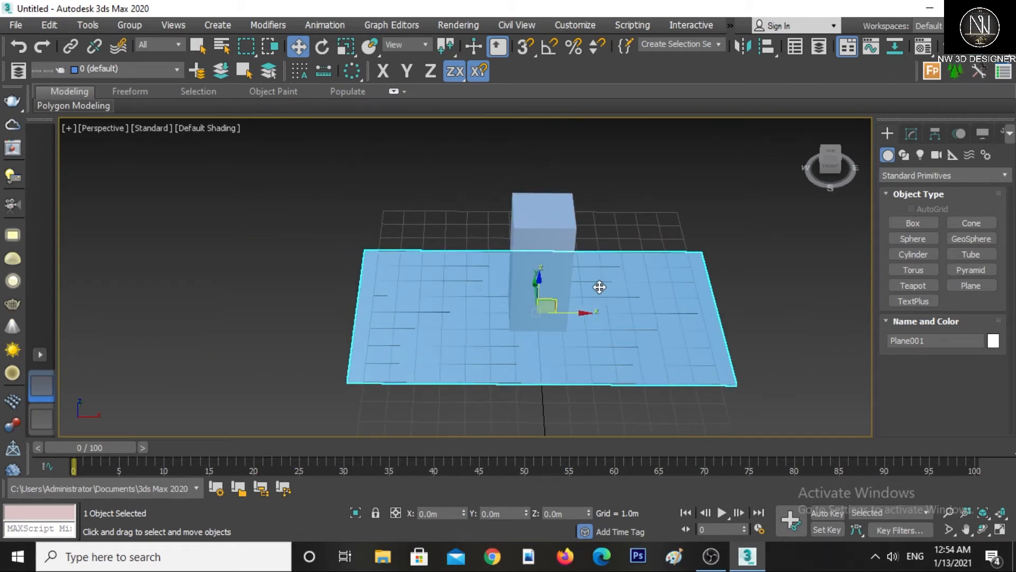
drag(565, 316, 418, 301)
key(ctrl+z)
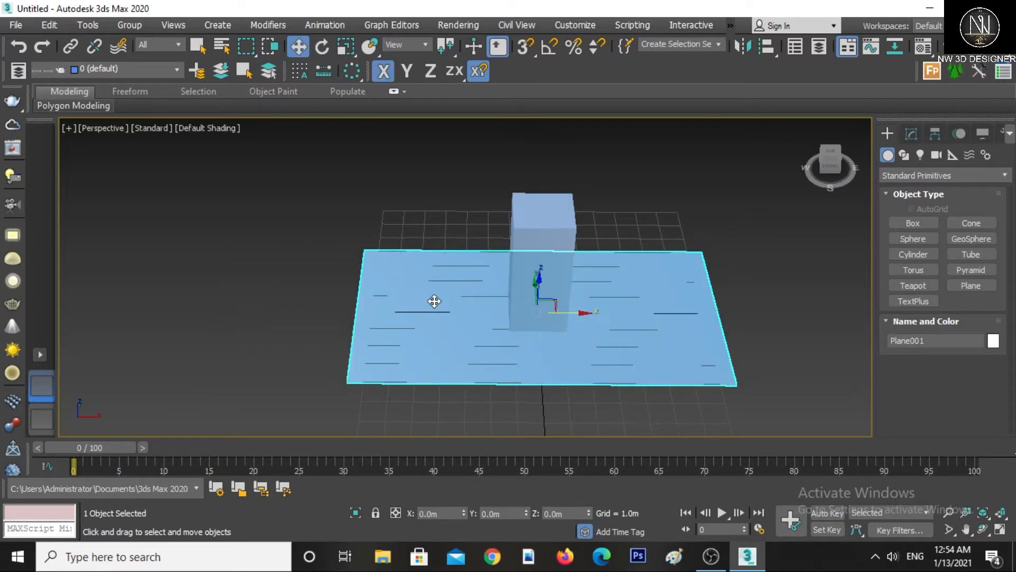
- Clone the box as a Copy and move the duplicate along X to about -0.65 m, at one end of the plane
click(545, 236)
middle_drag(560, 291, 609, 313)
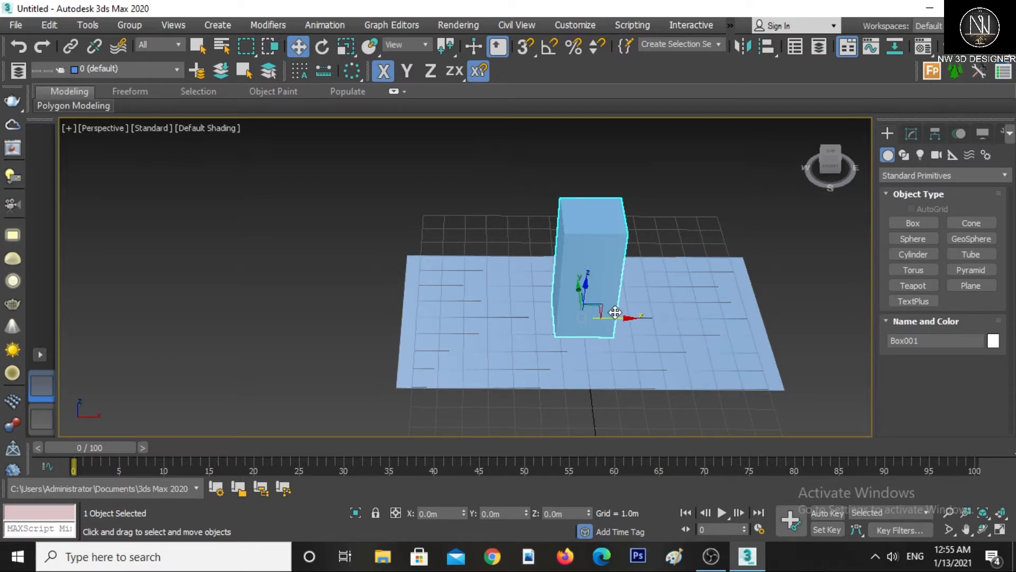
middle_drag(618, 317, 577, 313)
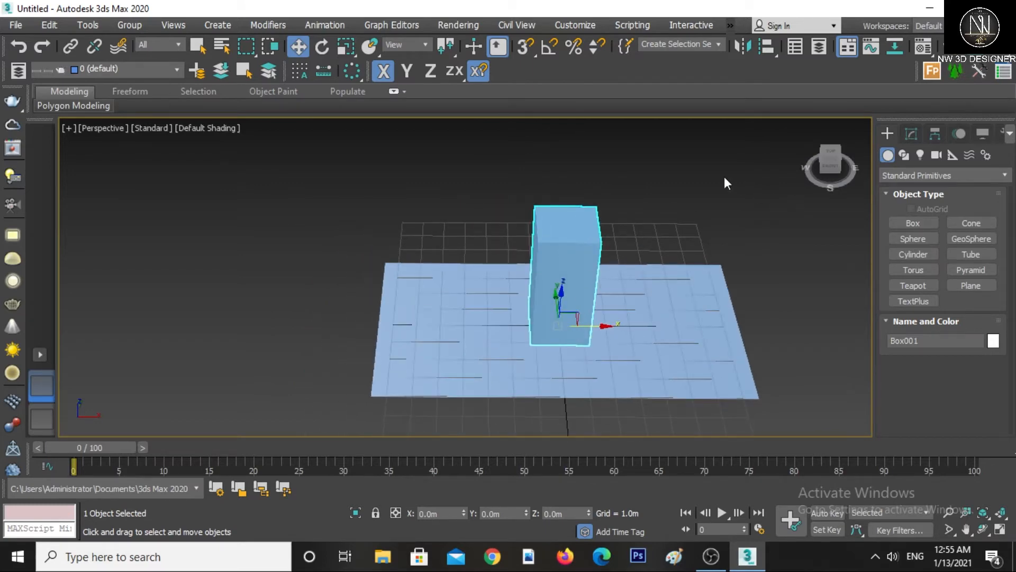
key(ctrl+v)
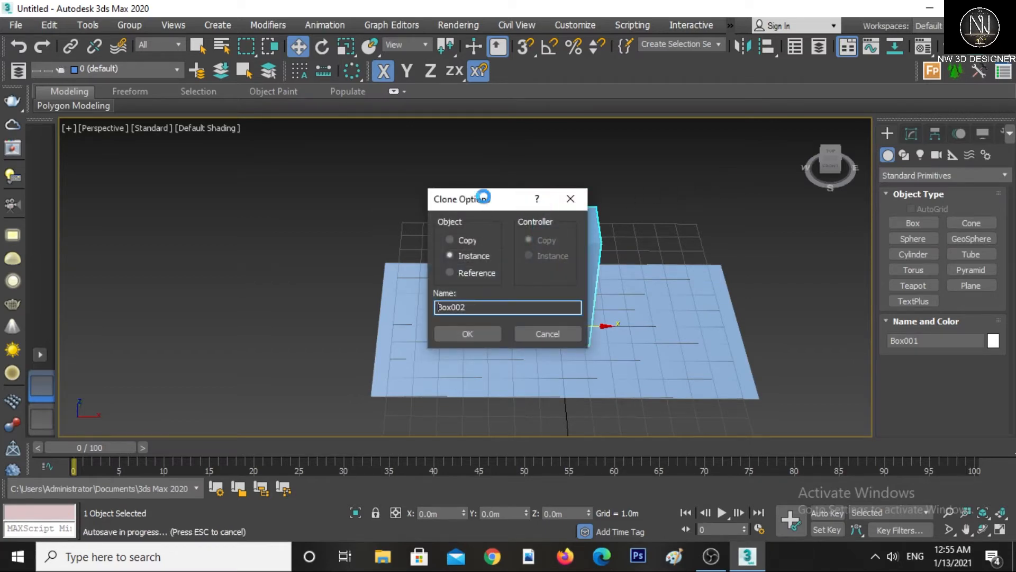
drag(485, 203, 333, 189)
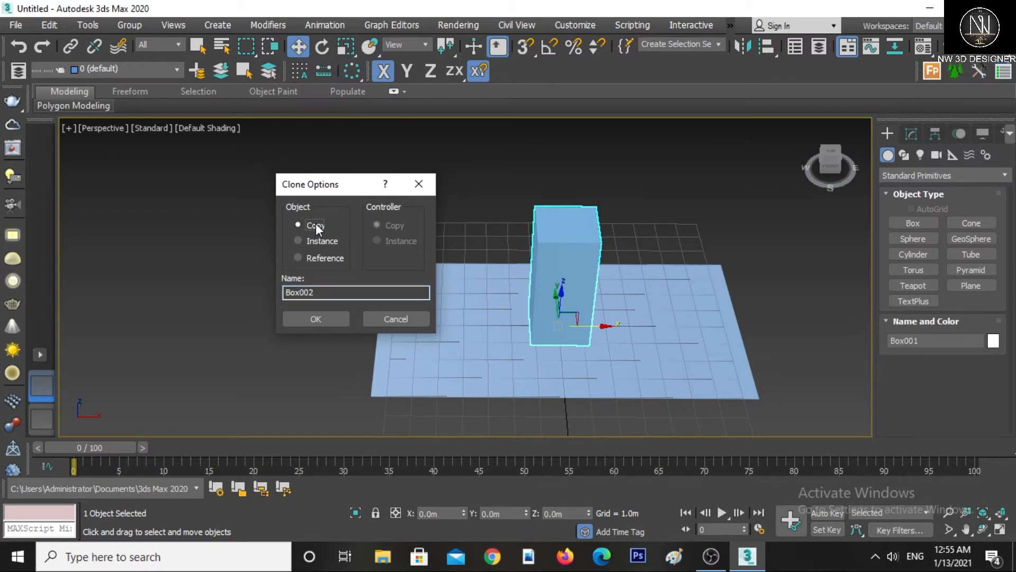
click(317, 317)
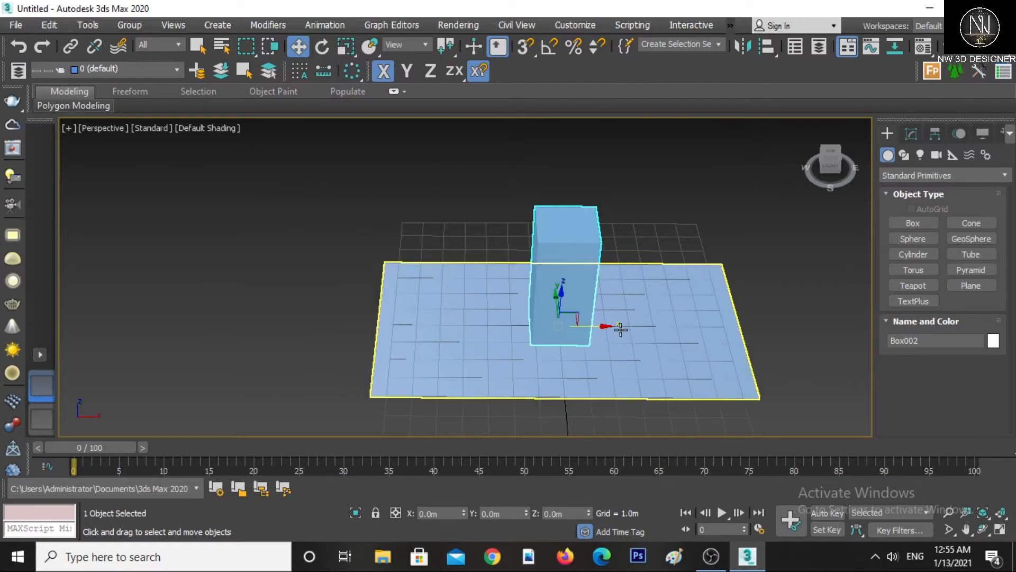
drag(603, 325, 447, 309)
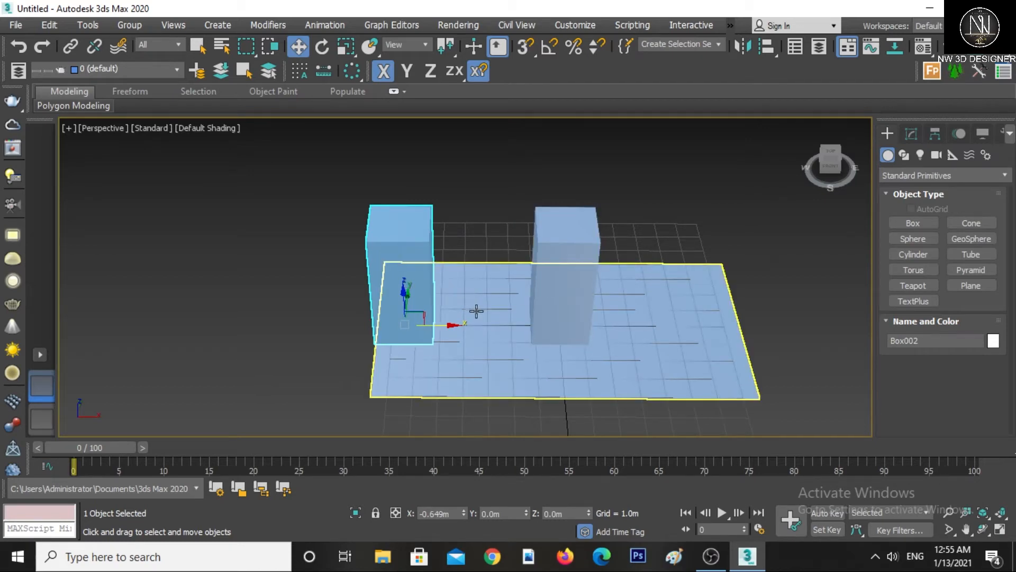
- Clone the original middle box as an Instance and move it along X to the opposite end of the plane
click(550, 306)
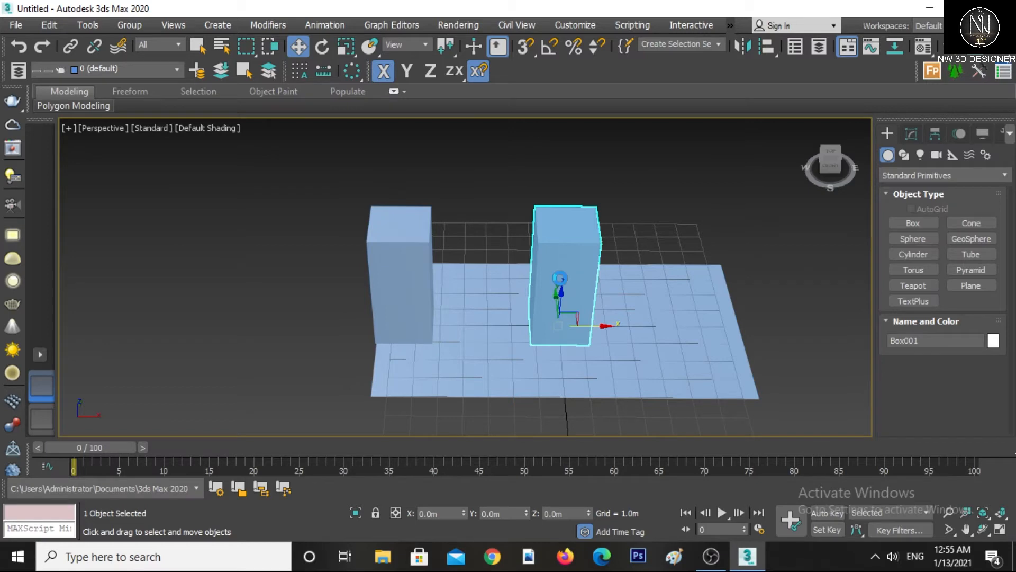
key(ctrl+v)
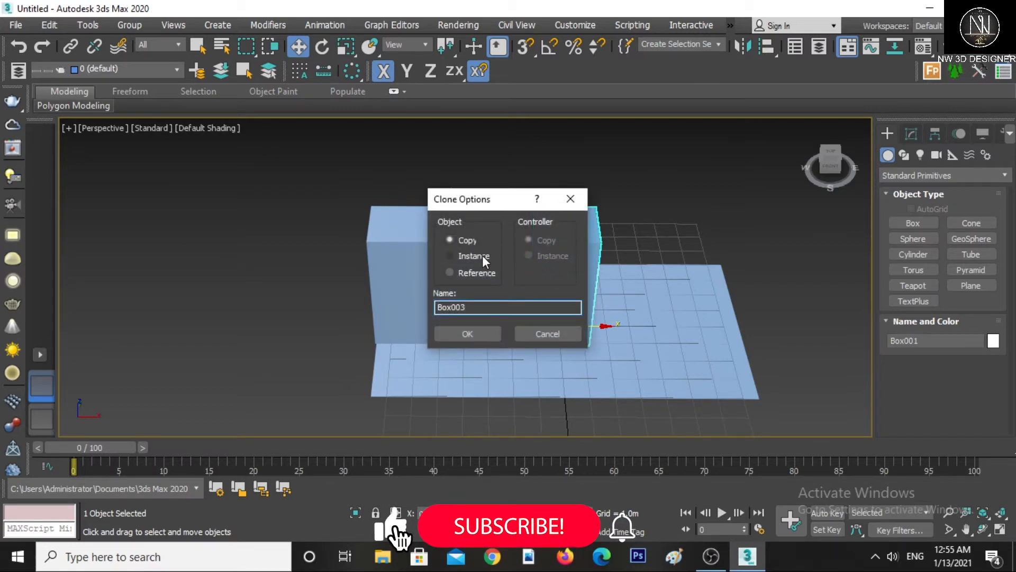
click(465, 256)
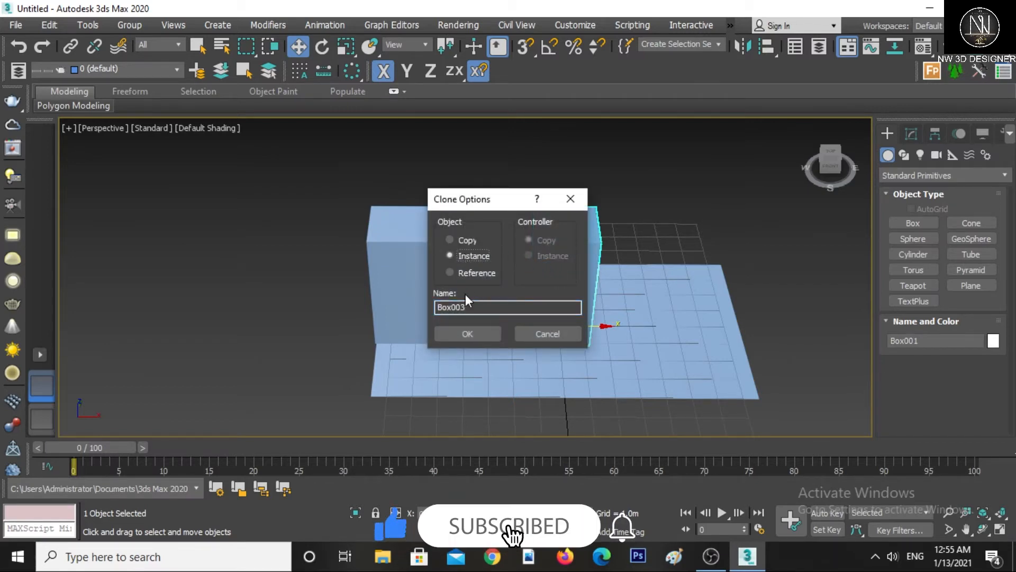
click(461, 333)
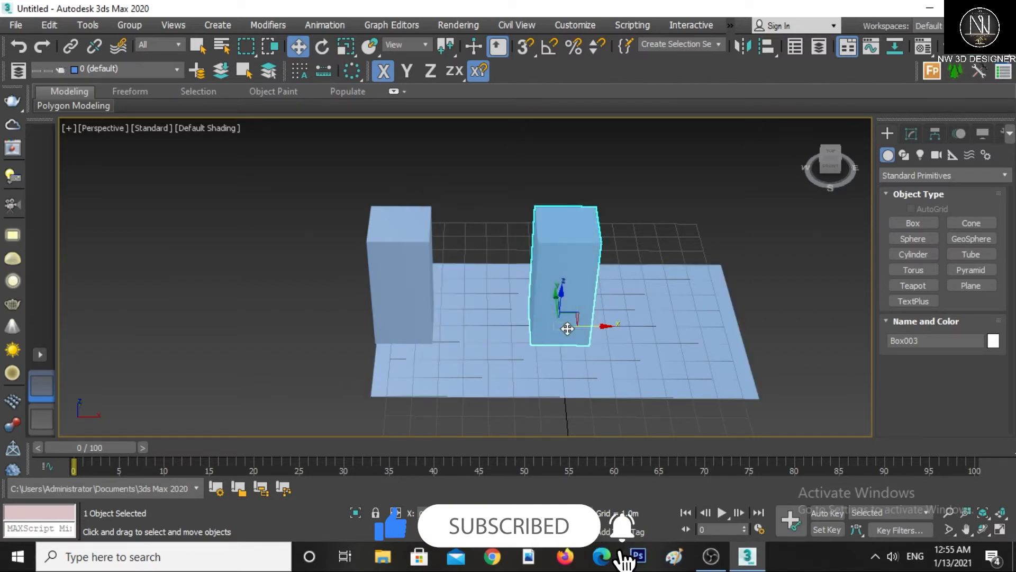
drag(580, 325, 740, 327)
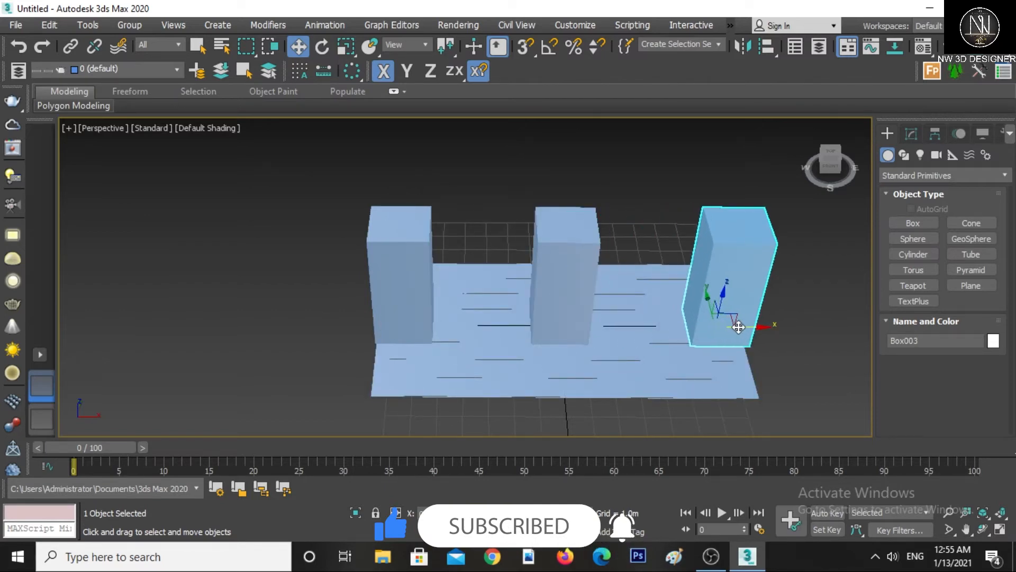
middle_drag(738, 325, 651, 338)
alt+middle_drag(591, 366, 597, 359)
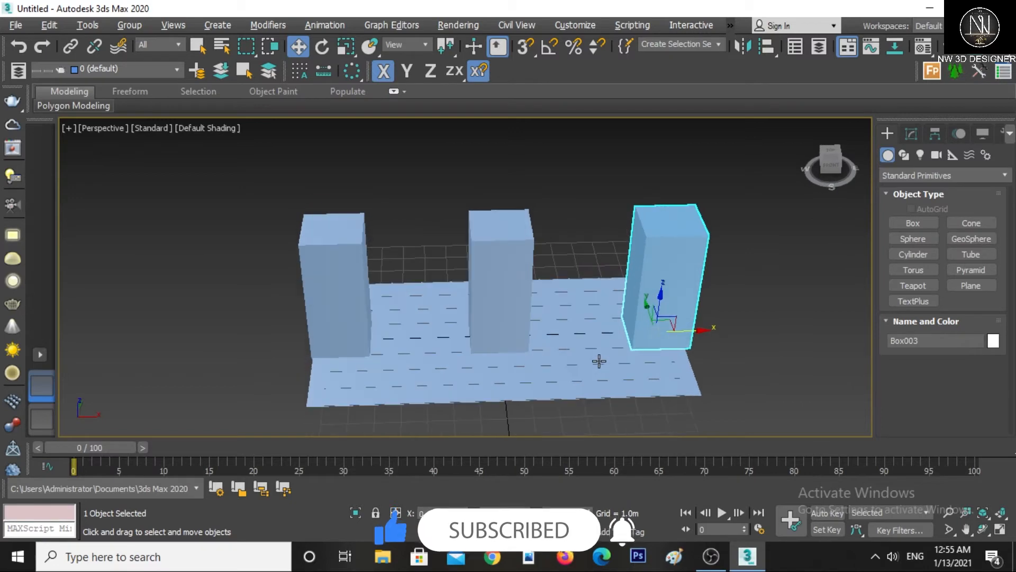
- Select the original middle box and try varying its Length parameter, cancelling the change
click(491, 293)
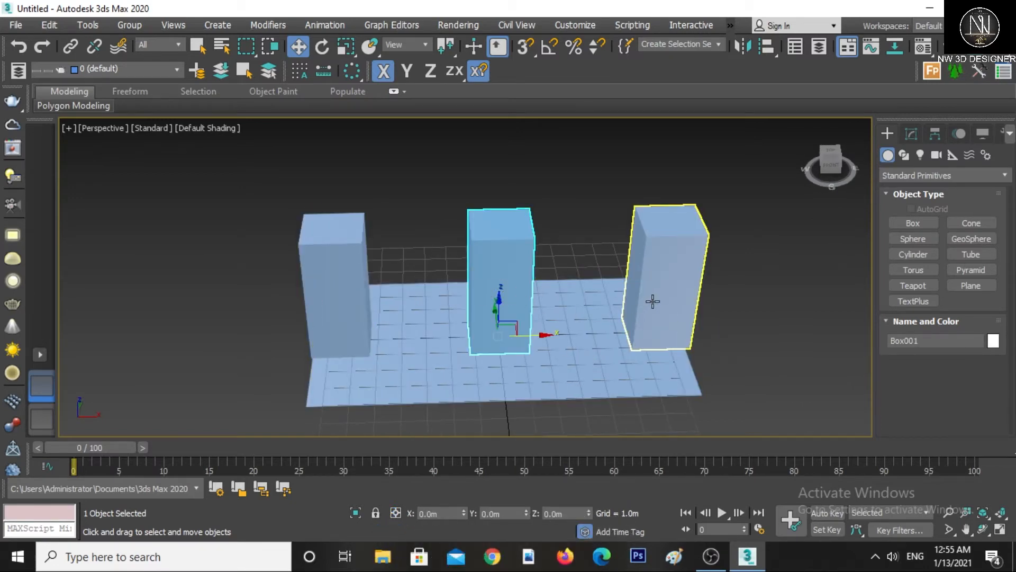
alt+middle_drag(665, 286, 584, 307)
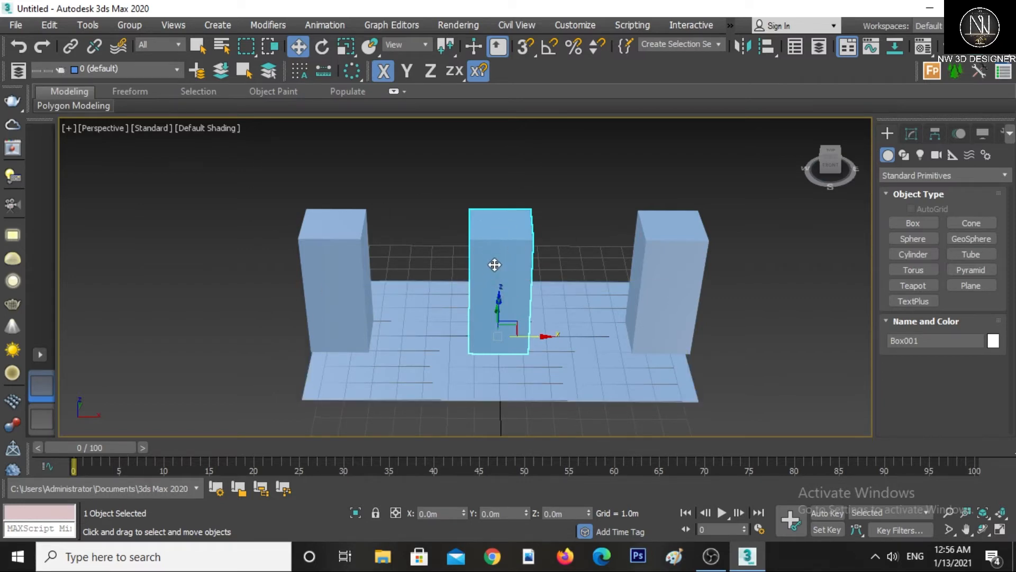
click(909, 135)
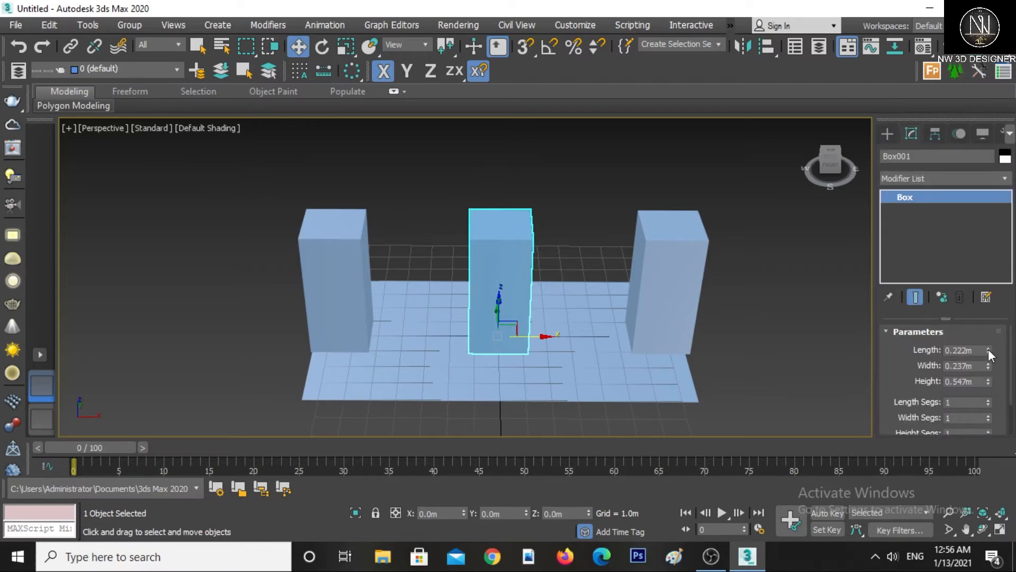
drag(988, 350, 32, 277)
right_click(32, 277)
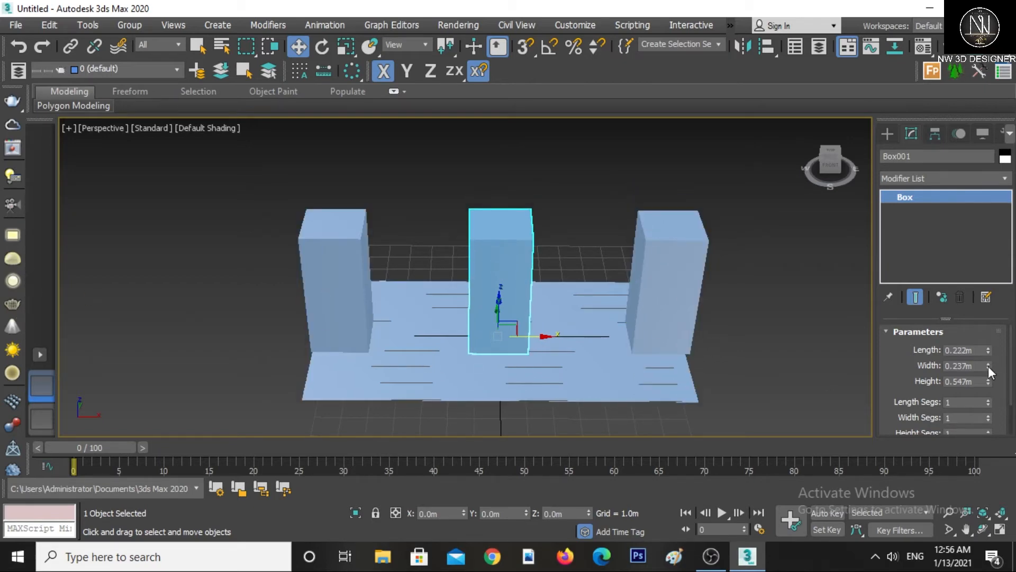
- Try widening the middle box to about 0.47 m and return its Width to 0.237 m
drag(989, 366, 981, 293)
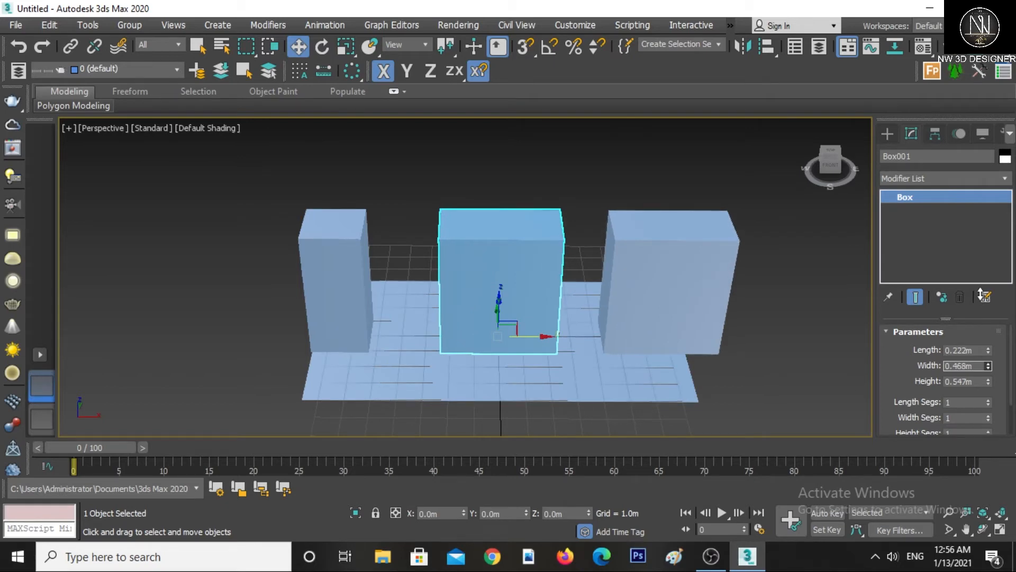
drag(980, 294, 978, 297)
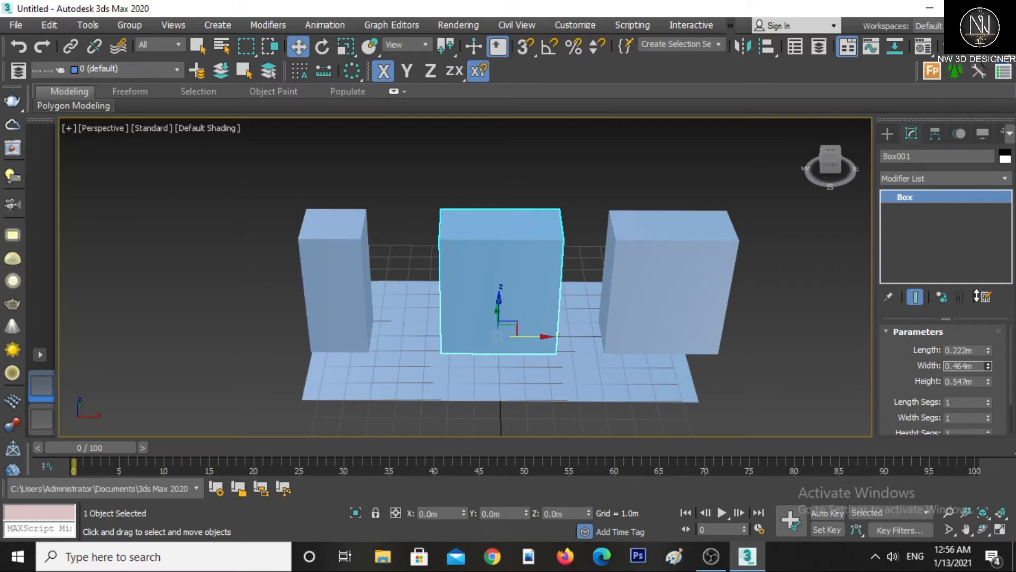
drag(977, 296, 977, 323)
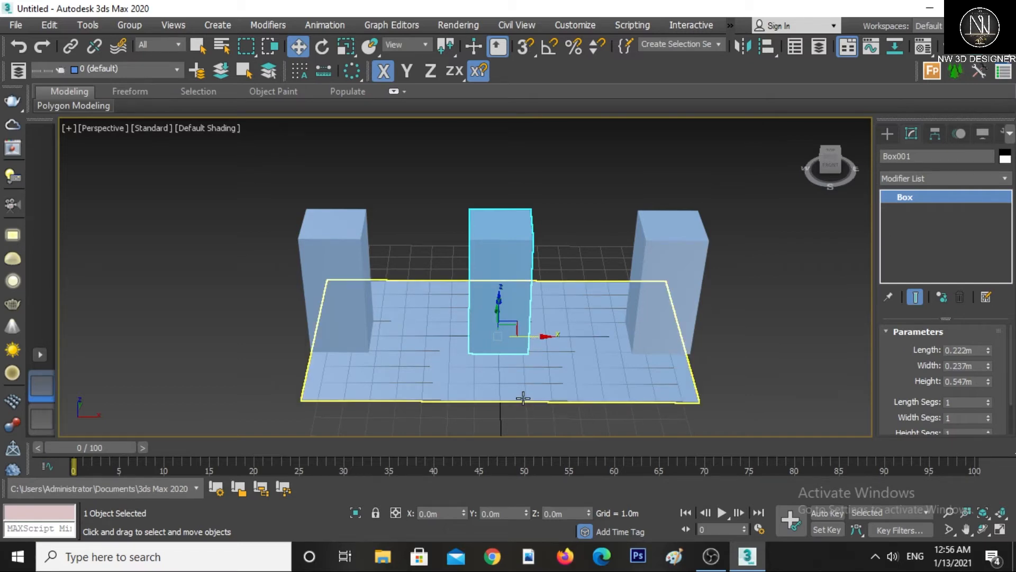
middle_drag(524, 397, 451, 383)
scroll(535, 379, down, 4)
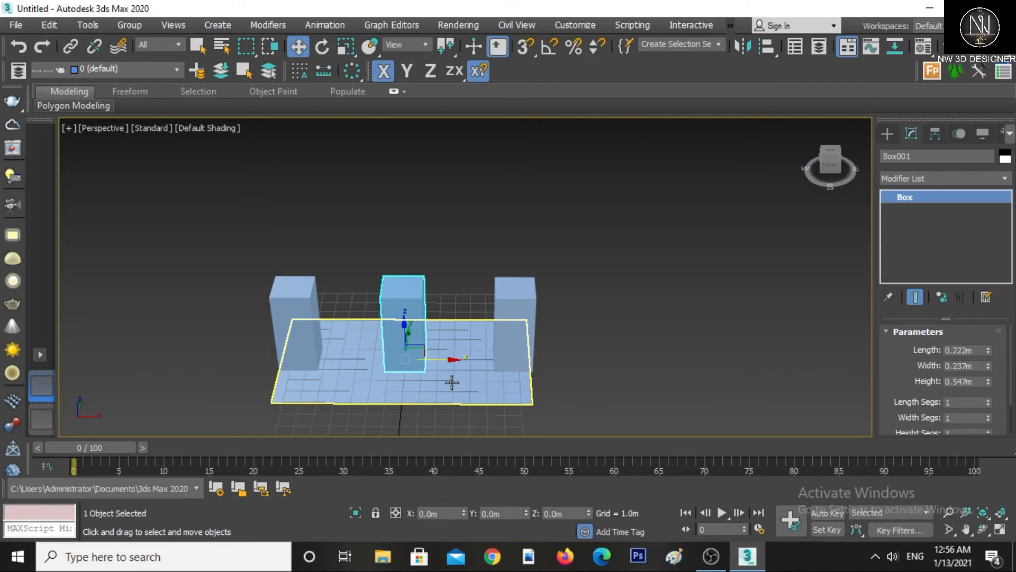
alt+middle_drag(451, 382, 487, 348)
scroll(485, 348, up, 3)
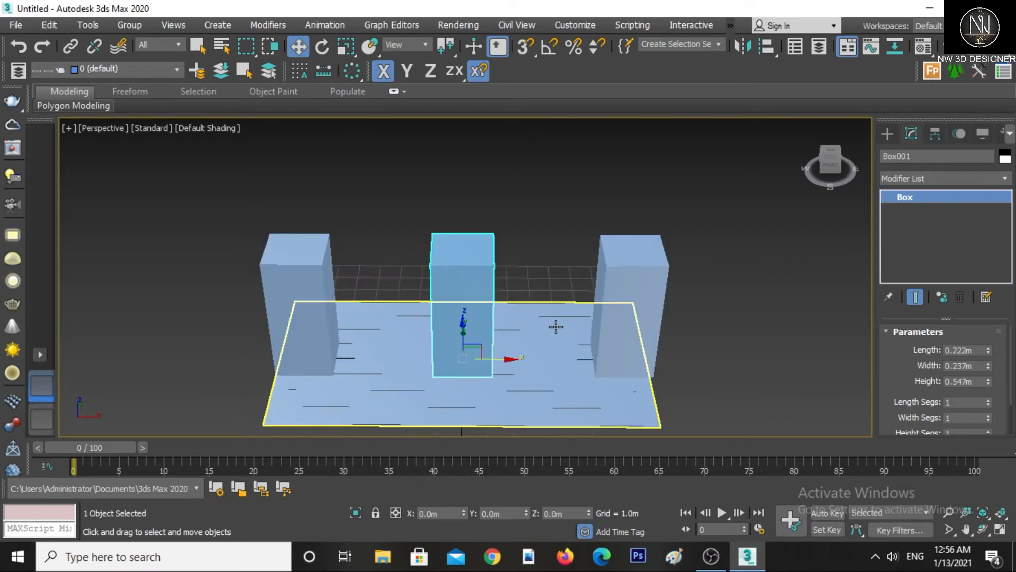
alt+middle_drag(637, 335, 422, 381)
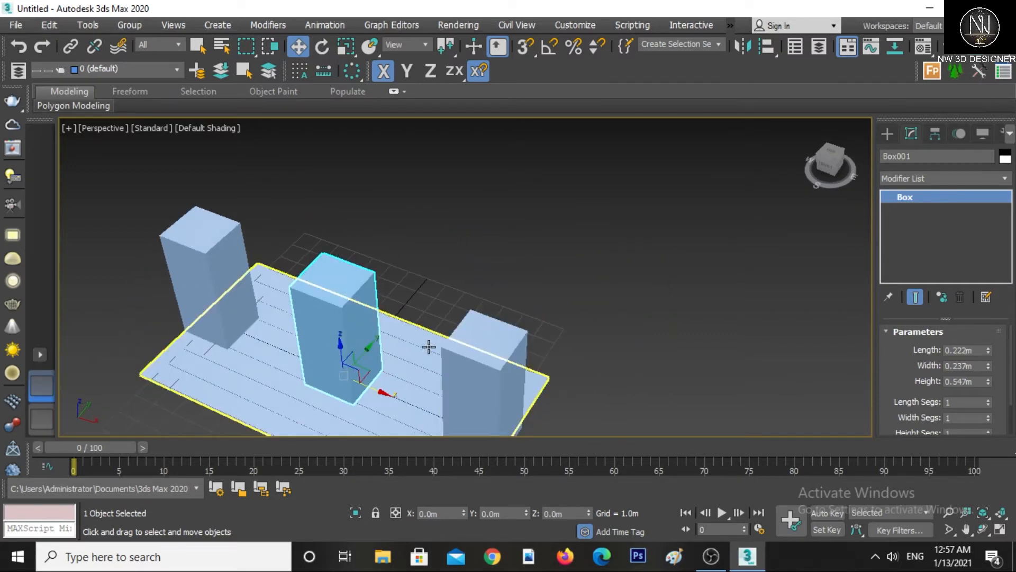
- Clone the middle box along positive Y at about 0.607 m spacing as five Copies
middle_drag(427, 346, 485, 306)
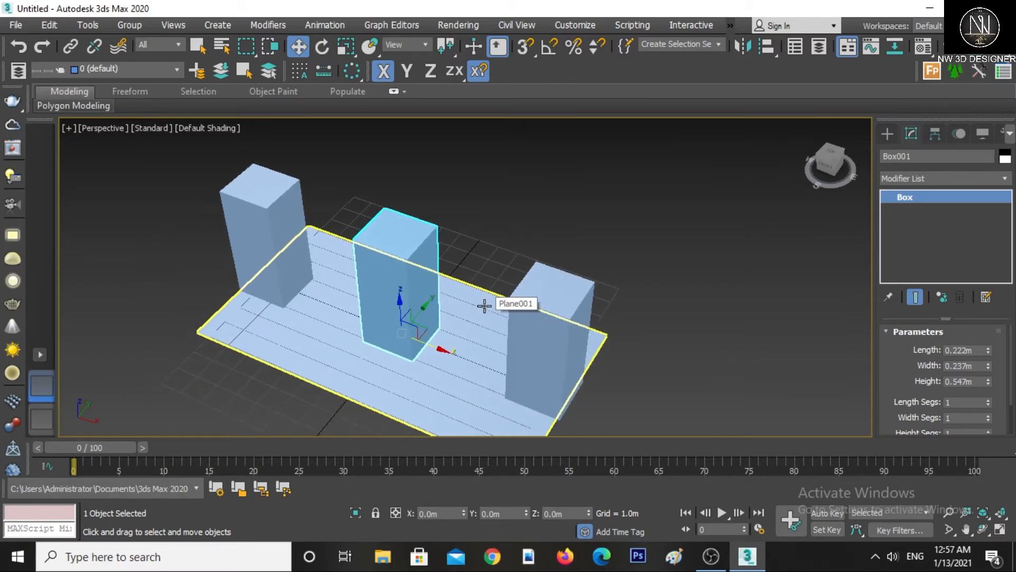
middle_drag(484, 306, 481, 325)
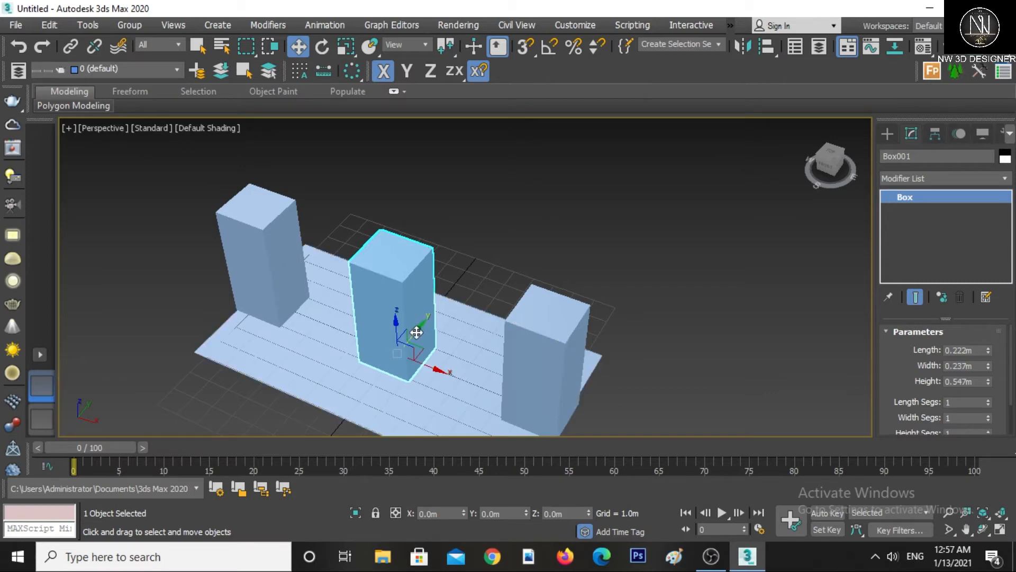
mouse_move(415, 331)
shift+mouse_down()
mouse_move(453, 281)
mouse_move(472, 284)
mouse_move(504, 257)
shift+mouse_up()
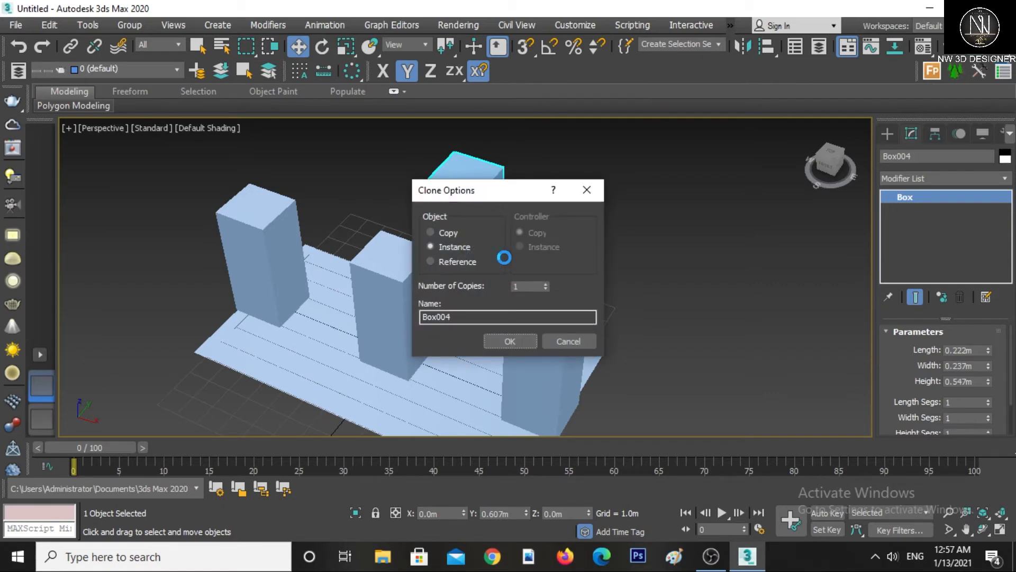
click(452, 233)
drag(526, 286, 482, 286)
click(509, 341)
scroll(523, 359, down, 3)
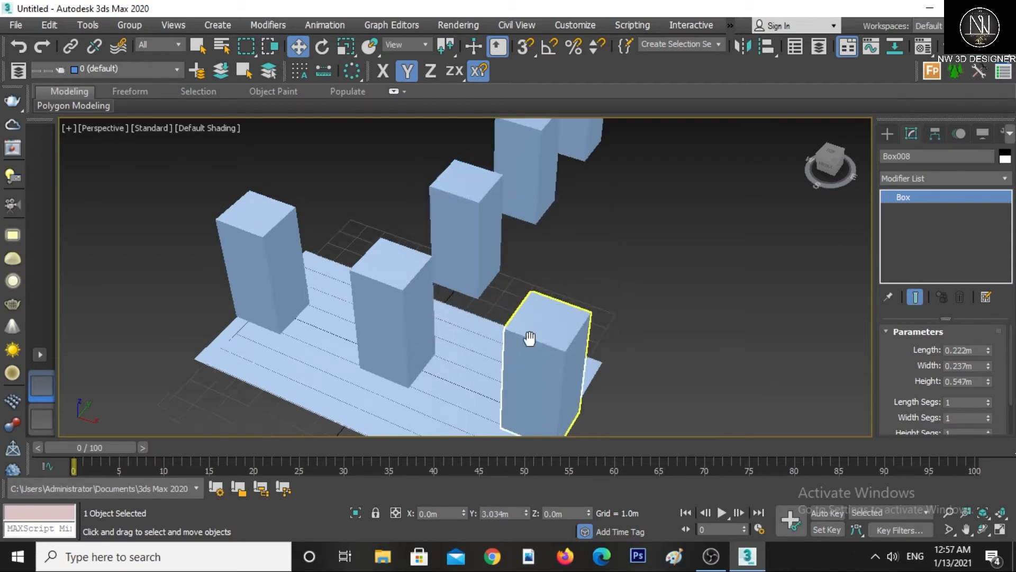
scroll(523, 359, down, 3)
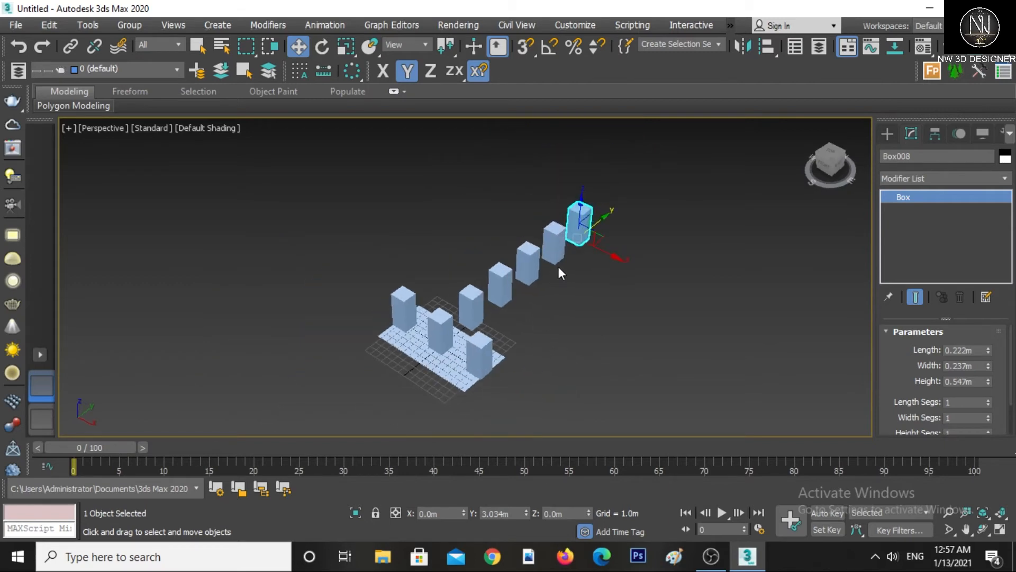
scroll(521, 290, up, 5)
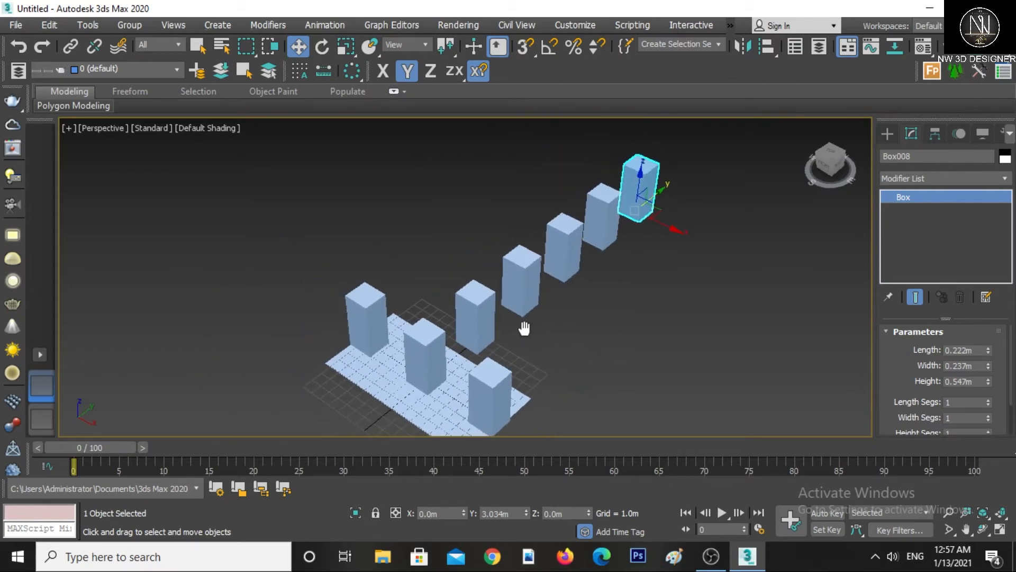
- Clone the original middle box along negative Y at about 0.495 m spacing as five Instances
click(495, 302)
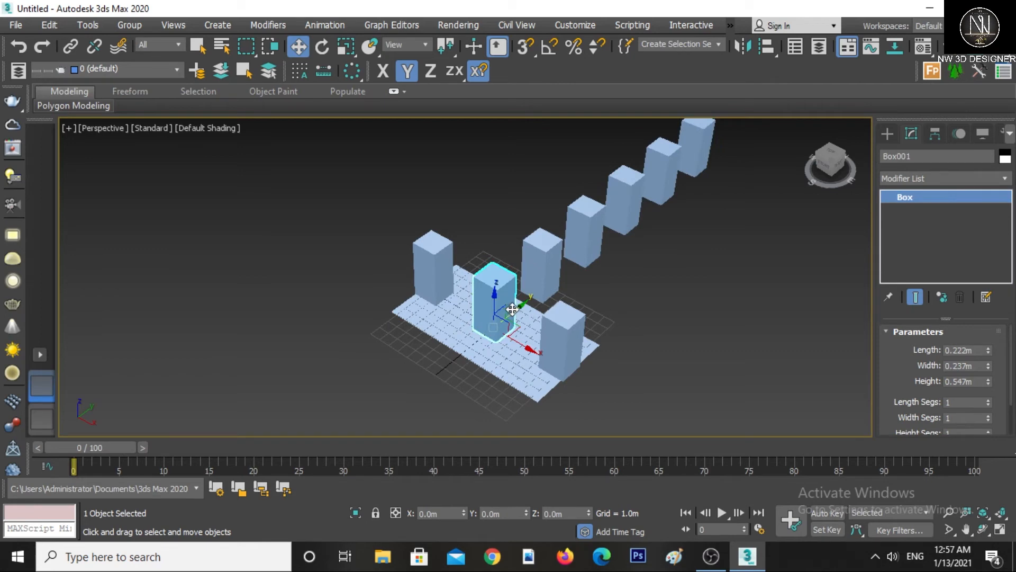
mouse_move(512, 310)
shift+mouse_down()
mouse_move(466, 334)
mouse_move(472, 341)
shift+mouse_up()
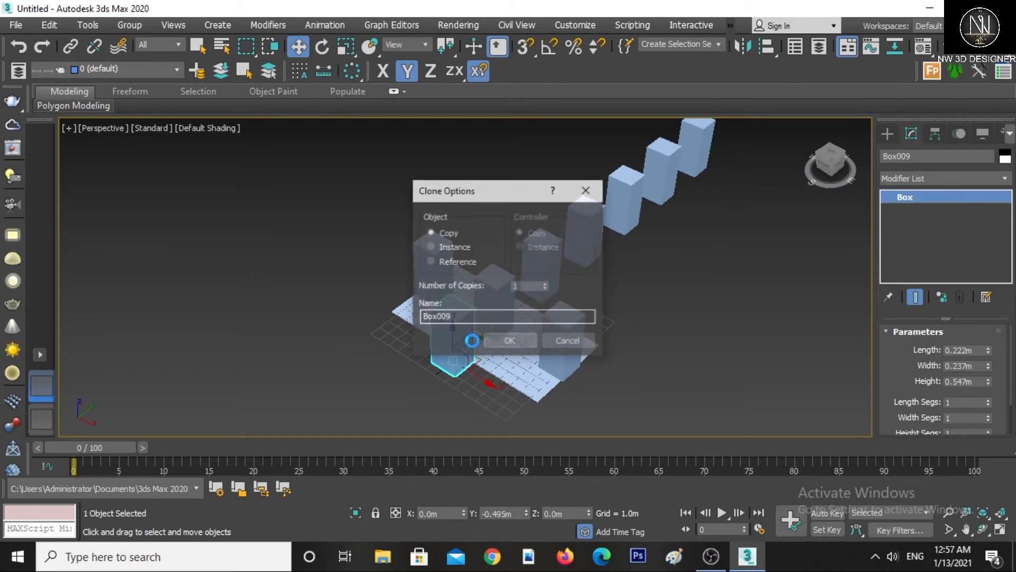
click(452, 245)
key(Tab)
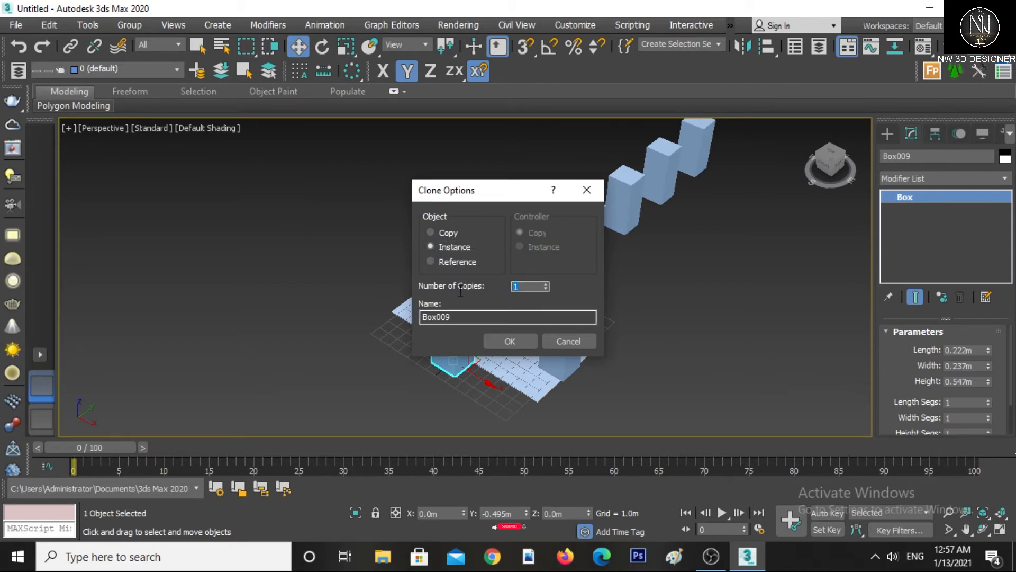
text(5)
click(506, 341)
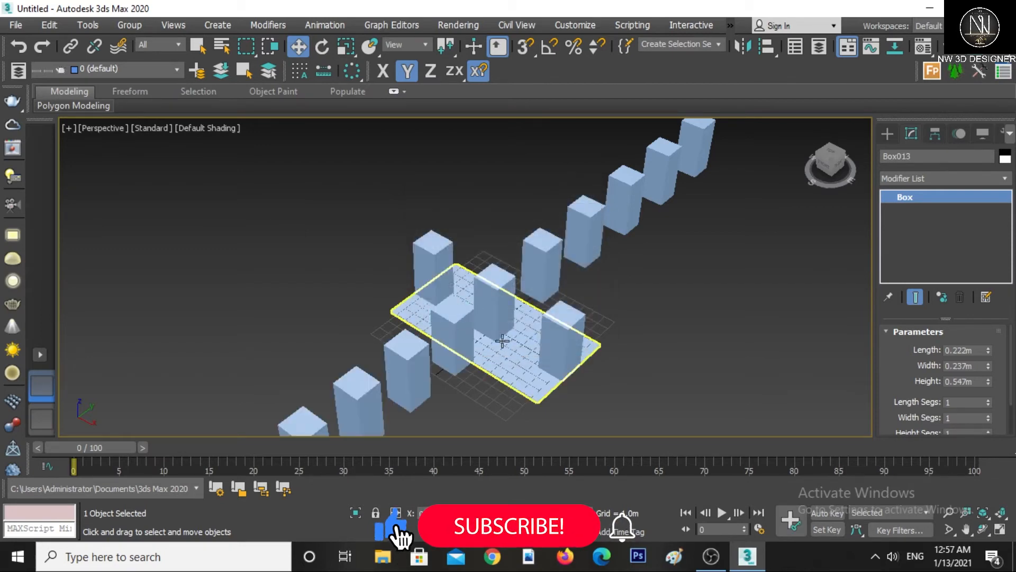
scroll(503, 341, down, 2)
middle_drag(503, 340, 550, 354)
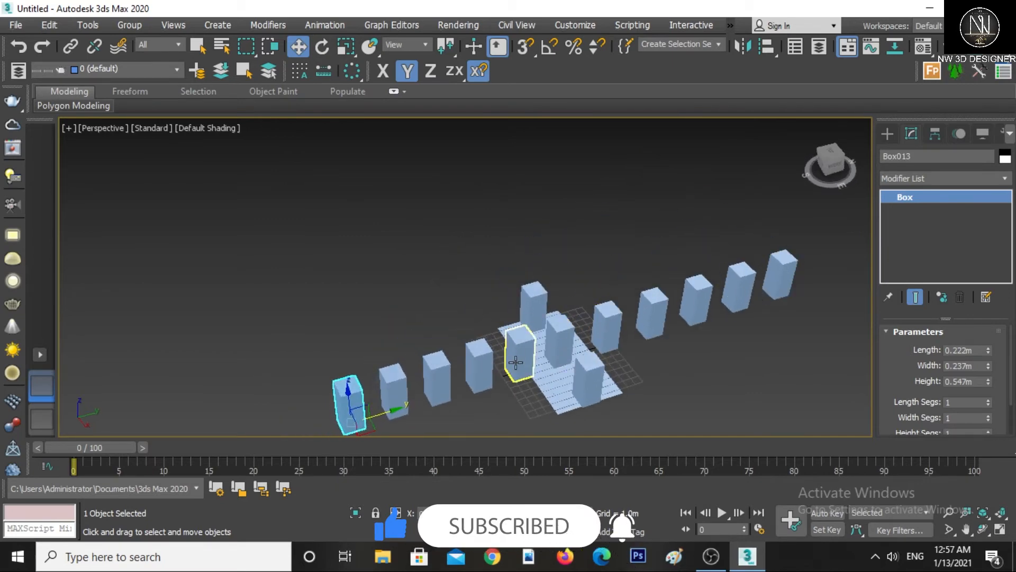
middle_drag(502, 389, 499, 345)
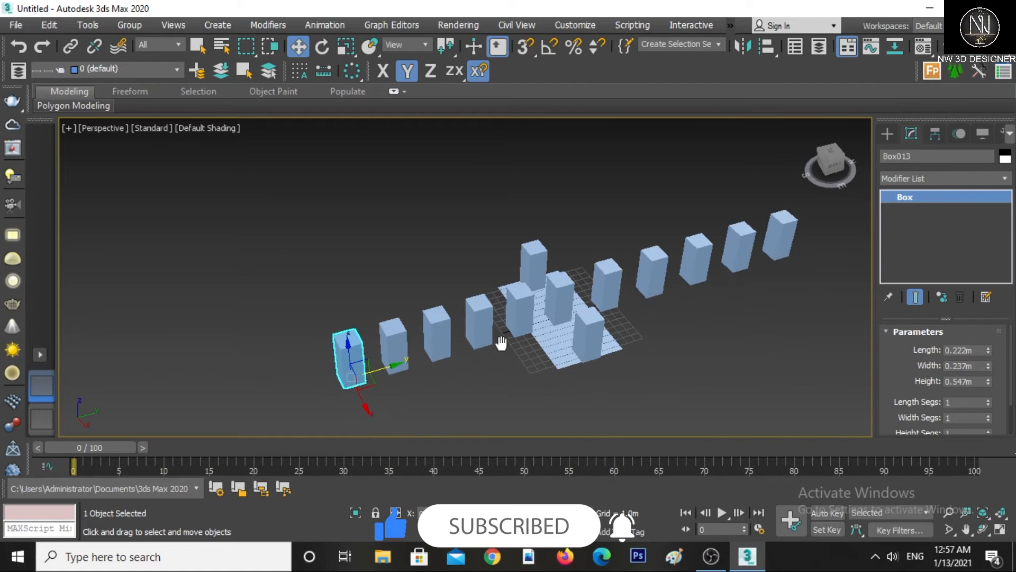
- Select the original middle box and try varying its Length and Width, cancelling the changes
click(562, 300)
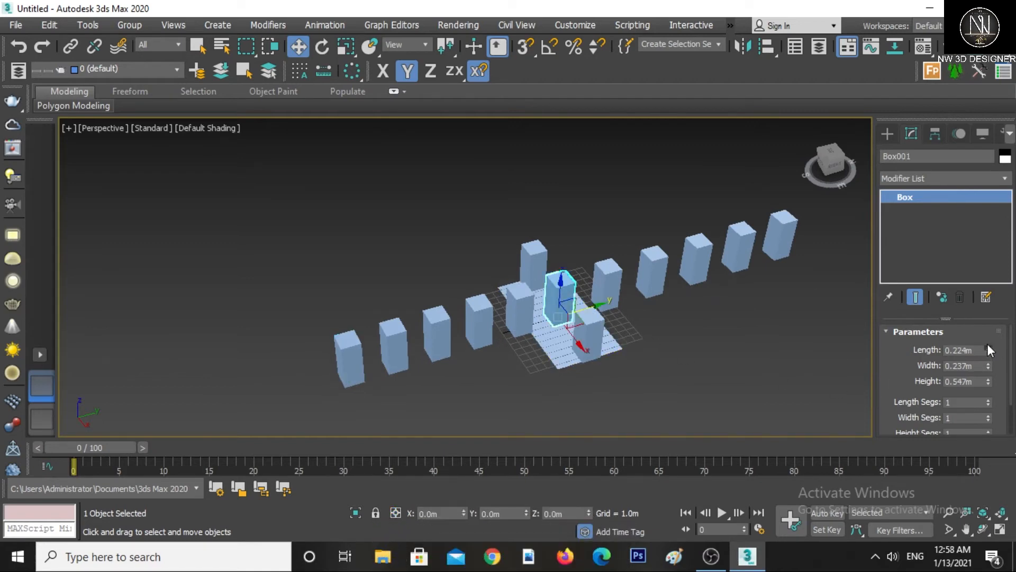
drag(988, 346, 973, 313)
drag(989, 364, 987, 300)
right_click(987, 300)
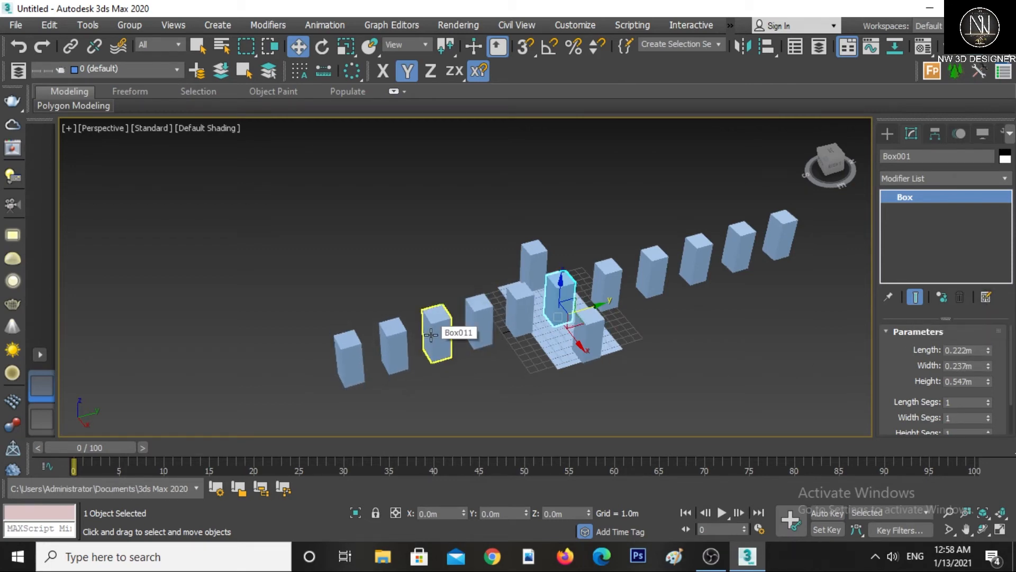
- Select the second-to-last instance in the negative Y row, try lengthening it and return its Length to 0.222 m
click(404, 342)
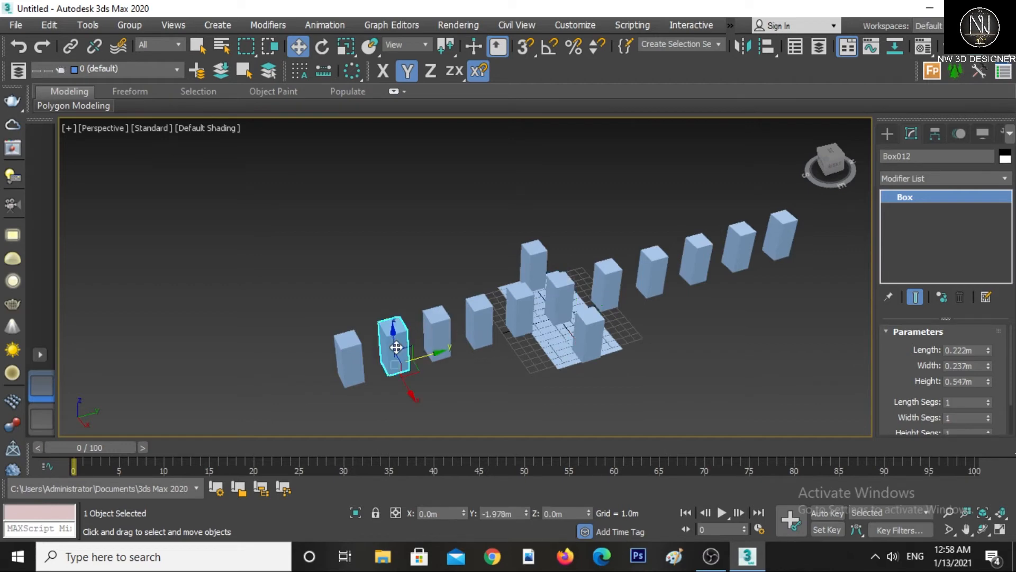
drag(987, 351, 988, 333)
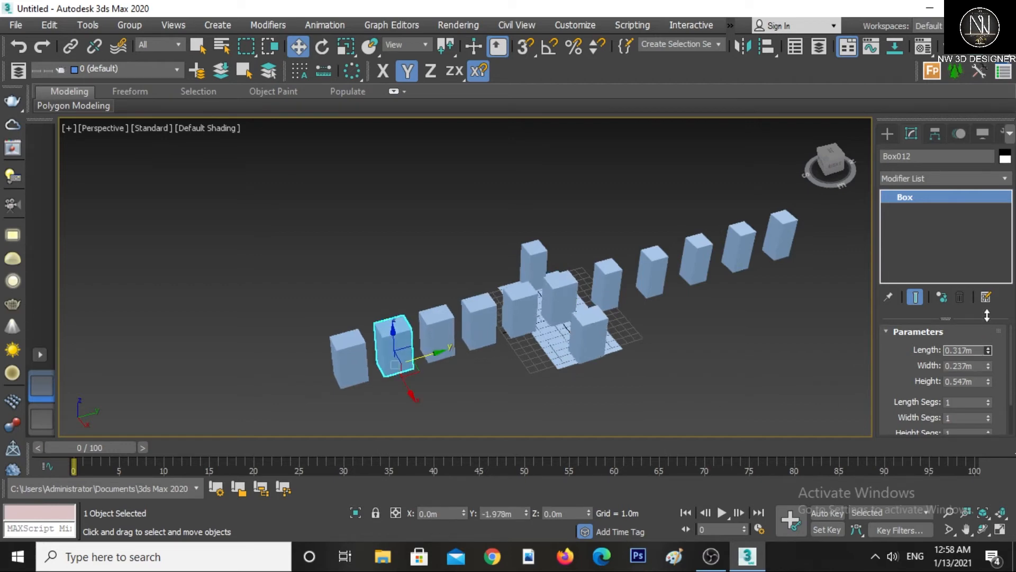
drag(991, 296, 990, 349)
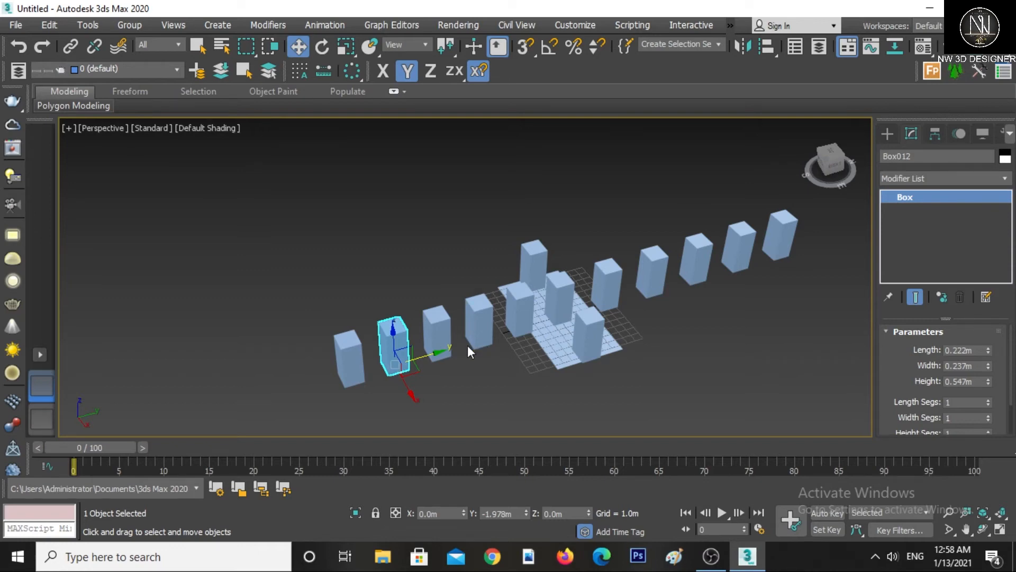
- Try deleting the negative Y row together with the middle box and plane, and undo the deletion
middle_drag(538, 351, 513, 390)
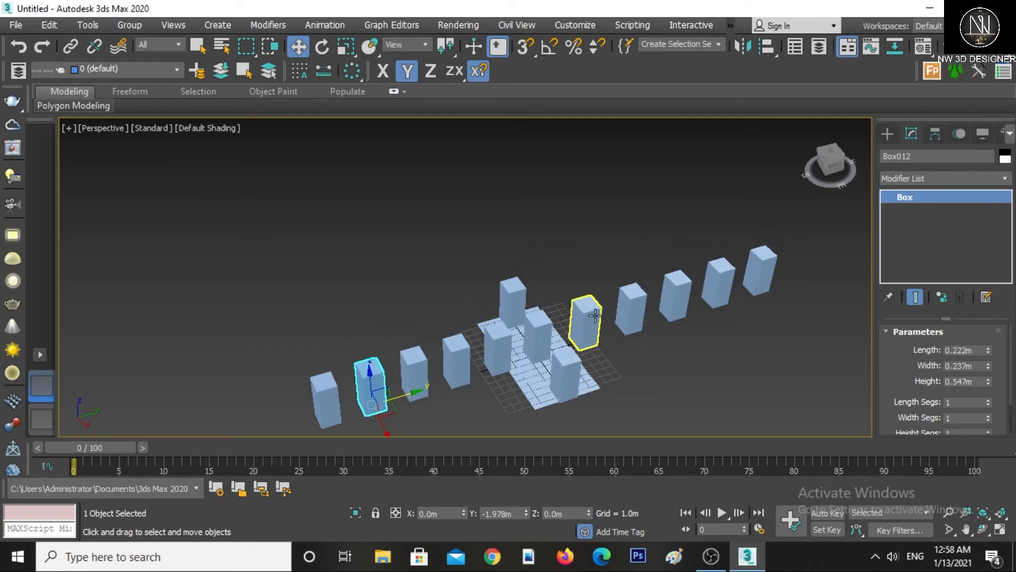
alt+middle_drag(585, 321, 636, 361)
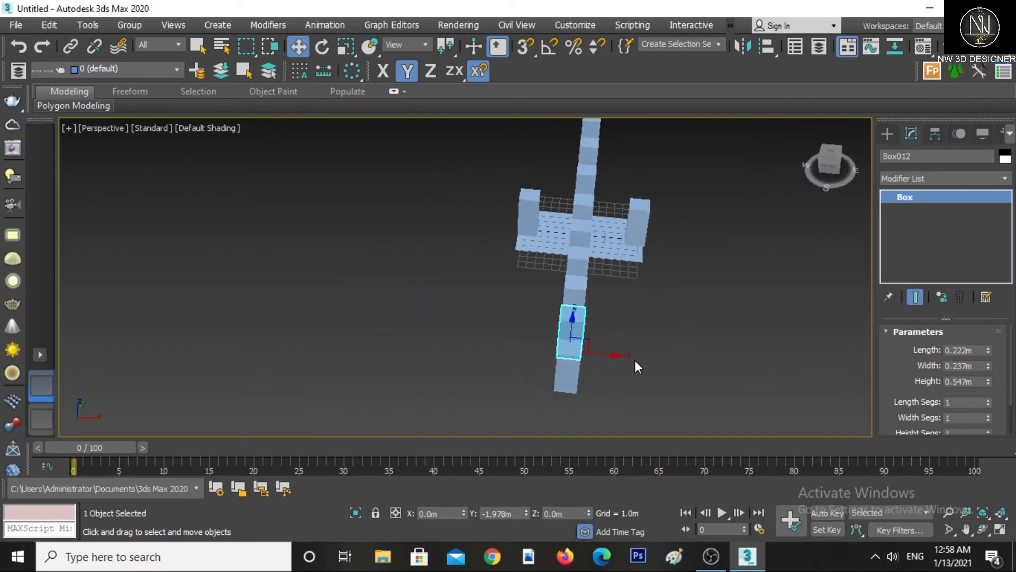
click(551, 262)
key(Delete)
middle_drag(591, 222, 596, 338)
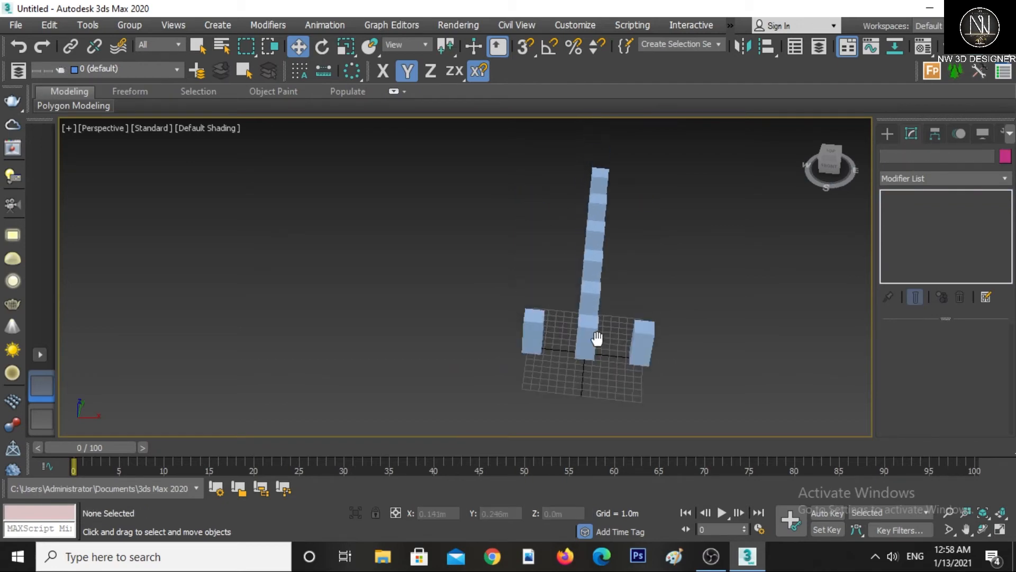
key(ctrl+z)
- In the Top view, select only the five instances below the plane and delete them
scroll(605, 375, up, 5)
scroll(610, 381, down, 3)
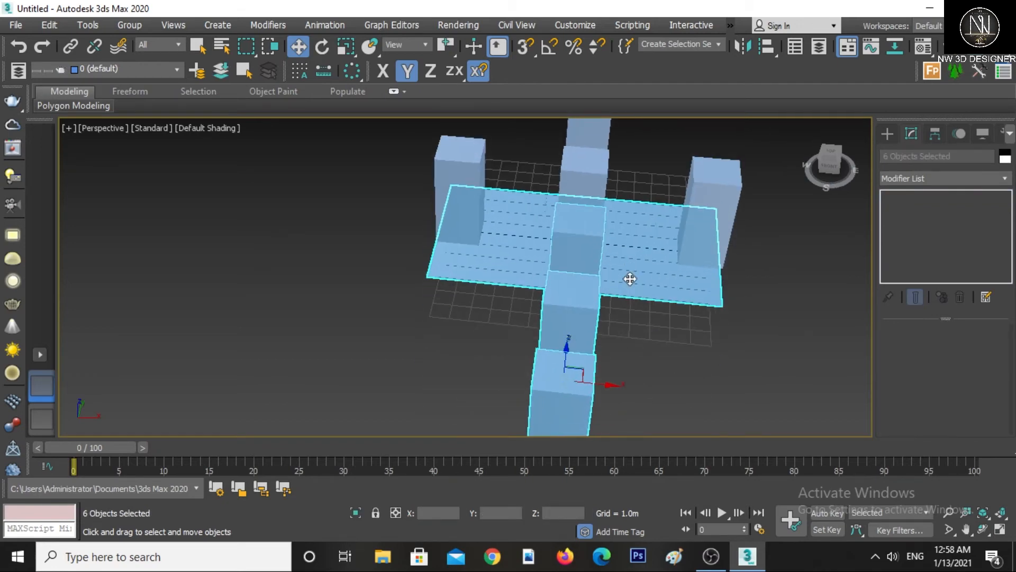
key(t)
scroll(624, 301, down, 4)
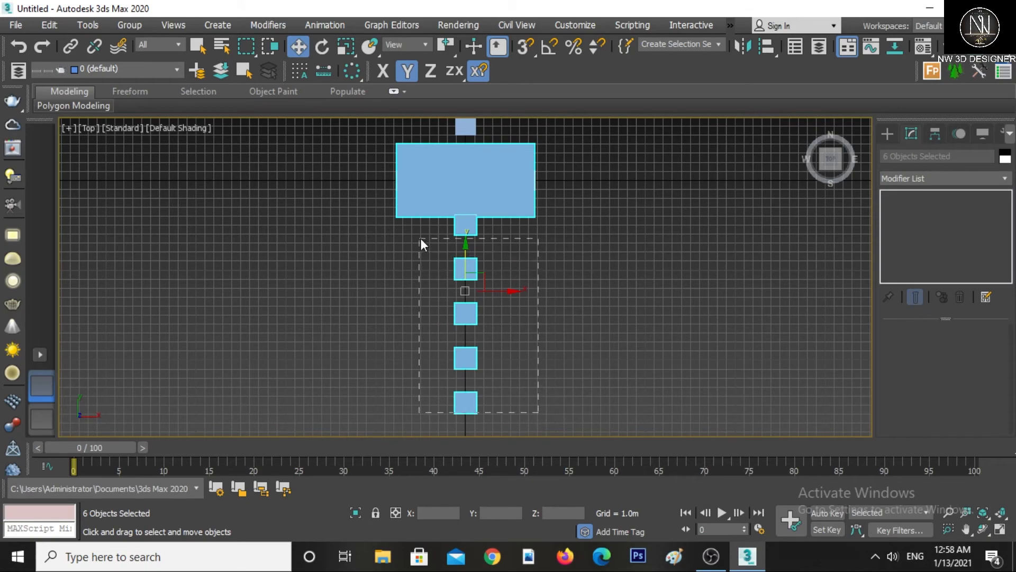
drag(420, 238, 420, 233)
key(Delete)
middle_drag(491, 190, 520, 326)
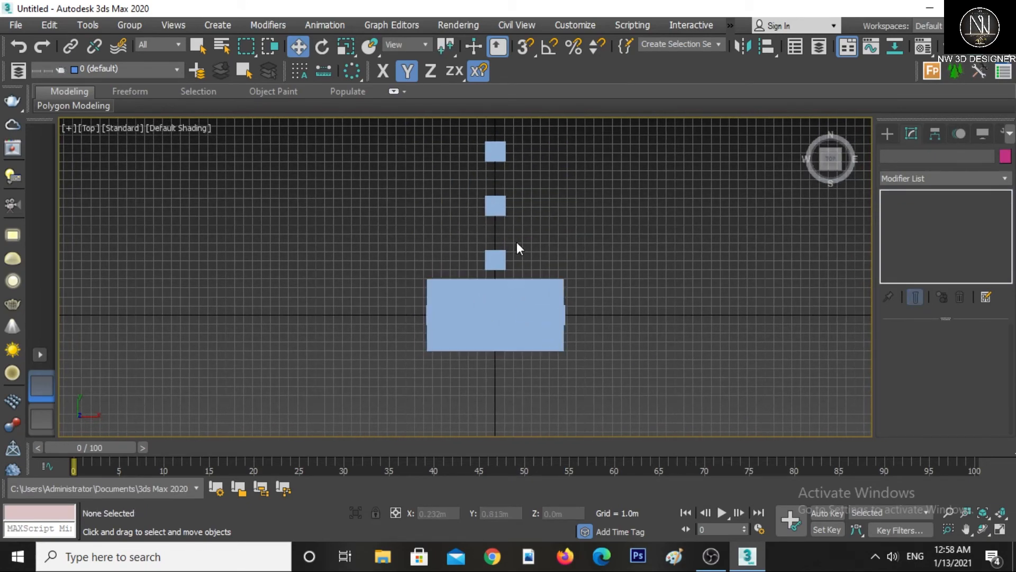
middle_drag(465, 149, 485, 306)
scroll(485, 310, down, 3)
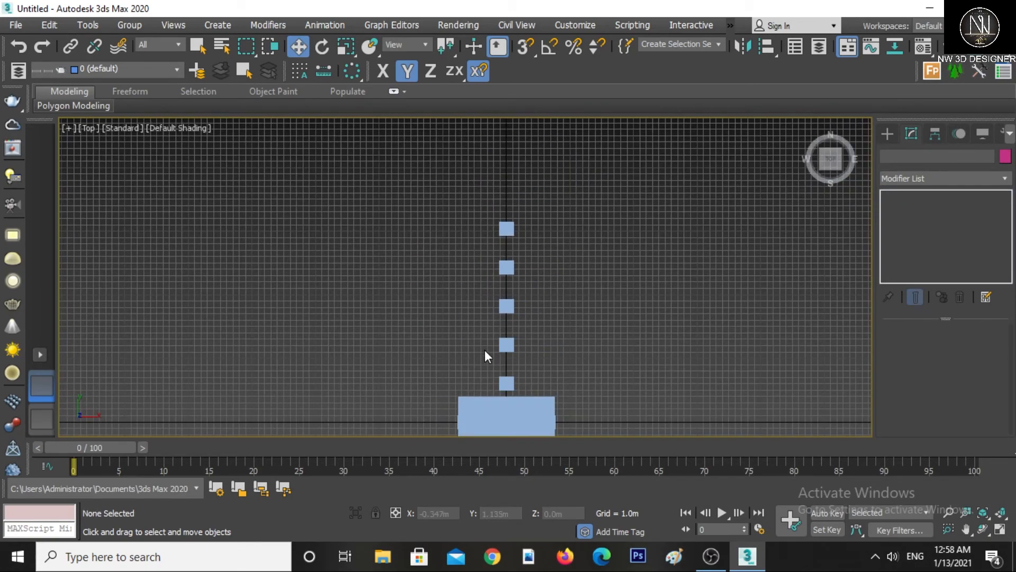
- Return to a Perspective view, select the original middle box and hide all unselected objects
key(f)
scroll(485, 339, down, 3)
alt+middle_drag(535, 341, 501, 385)
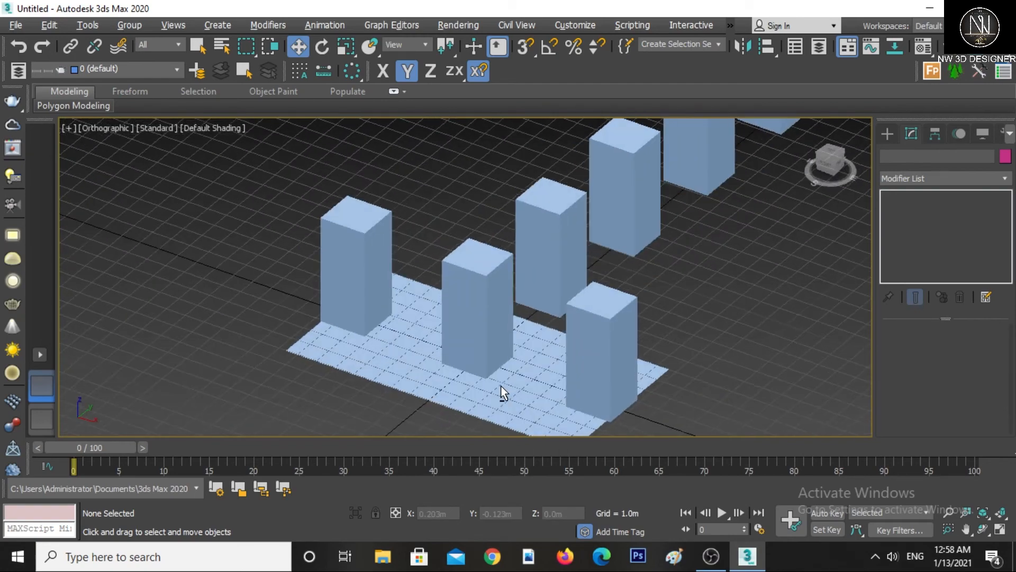
scroll(500, 386, down, 4)
middle_drag(496, 340, 553, 361)
key(p)
scroll(485, 355, up, 2)
scroll(485, 356, down, 3)
scroll(502, 334, up, 2)
click(511, 343)
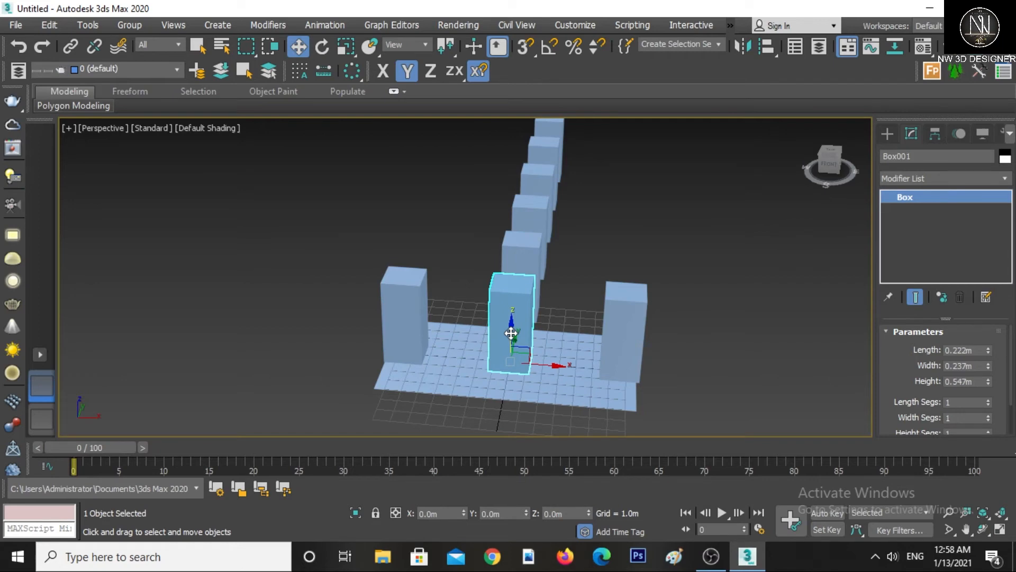
right_click(510, 320)
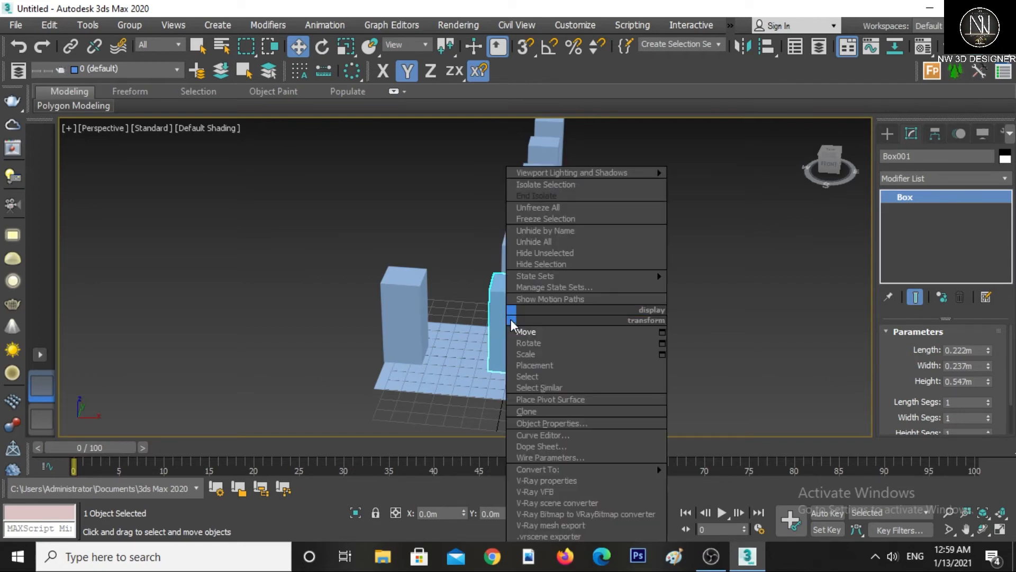
click(531, 253)
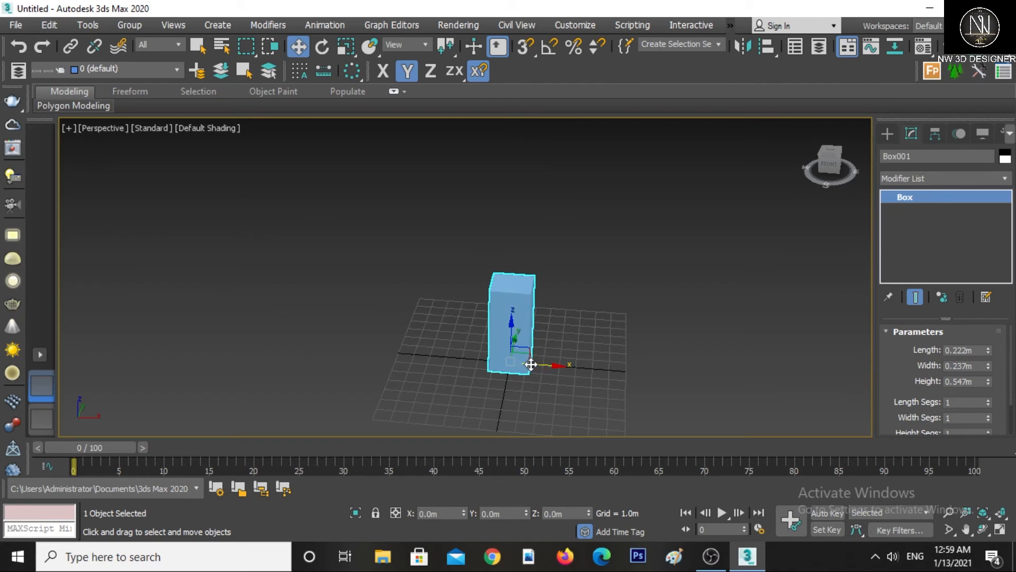
- Try lengthening the isolated box, cancel that change, and raise its Height to about 1.127 m
mouse_move(531, 364)
alt+middle_down()
mouse_move(540, 362)
mouse_move(529, 361)
alt+middle_up()
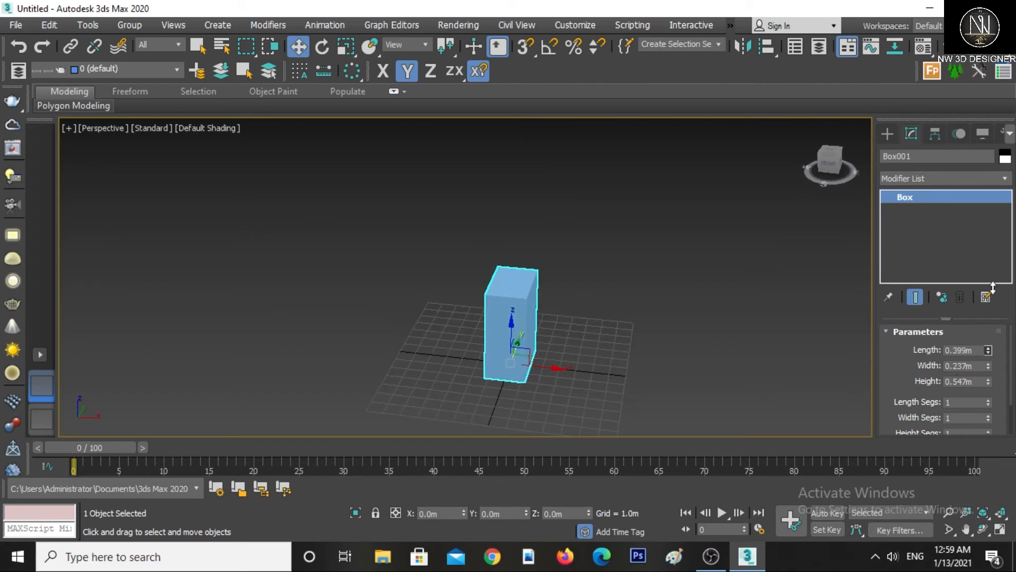
drag(994, 346, 991, 257)
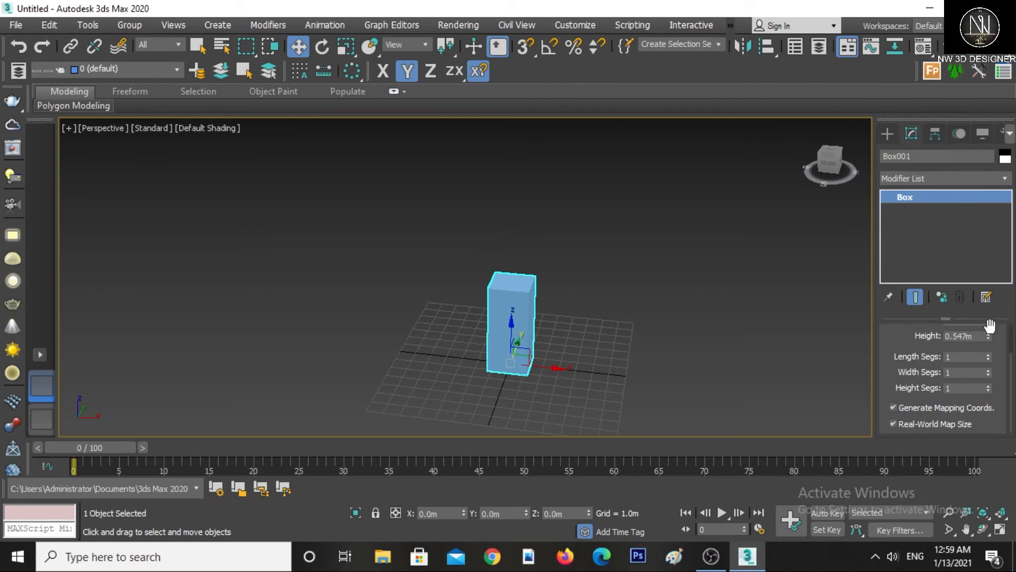
drag(988, 336, 1001, 265)
alt+middle_drag(656, 317, 628, 344)
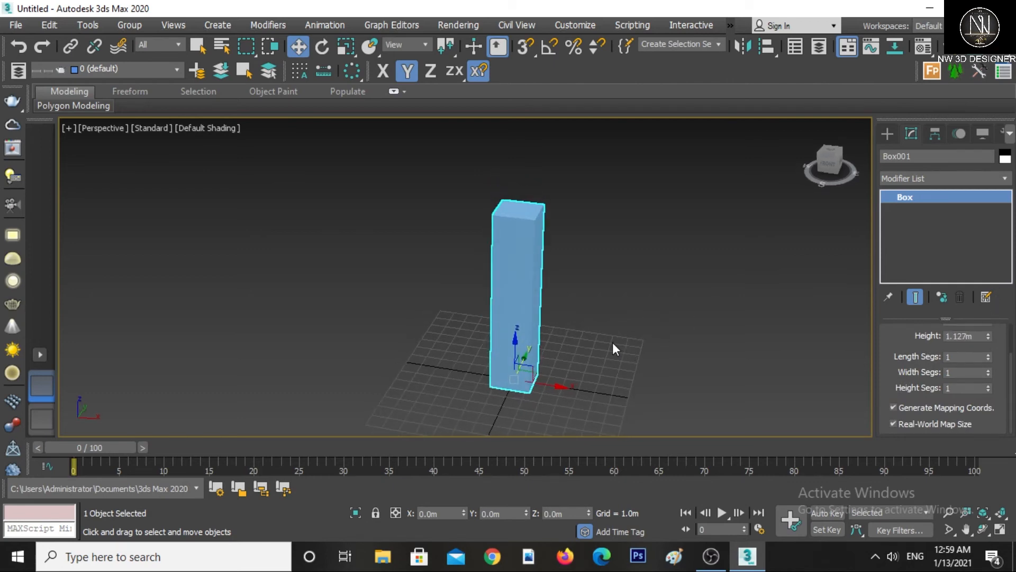
- Unhide all hidden objects to bring back the plane and the other boxes
right_click(522, 317)
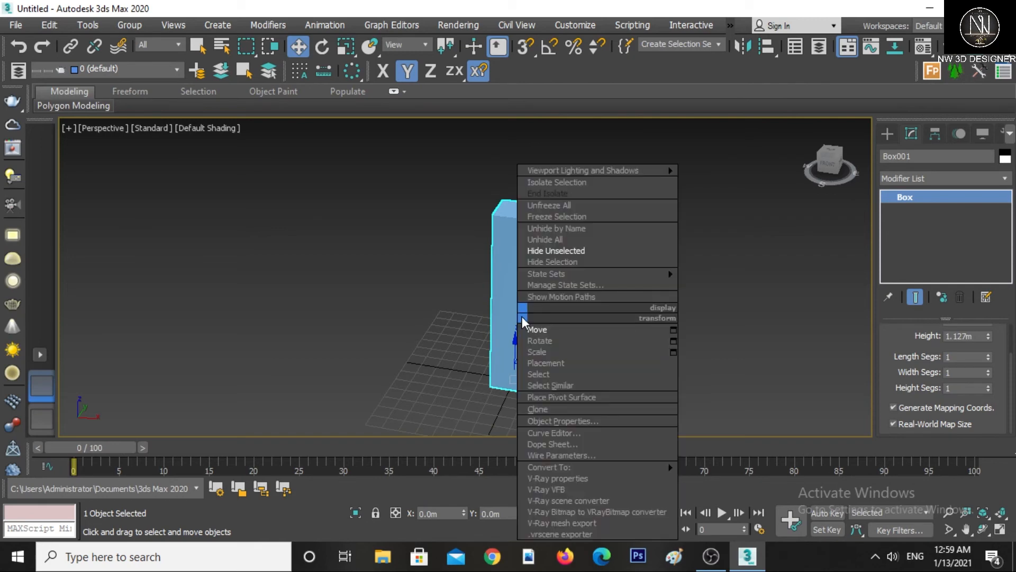
click(546, 251)
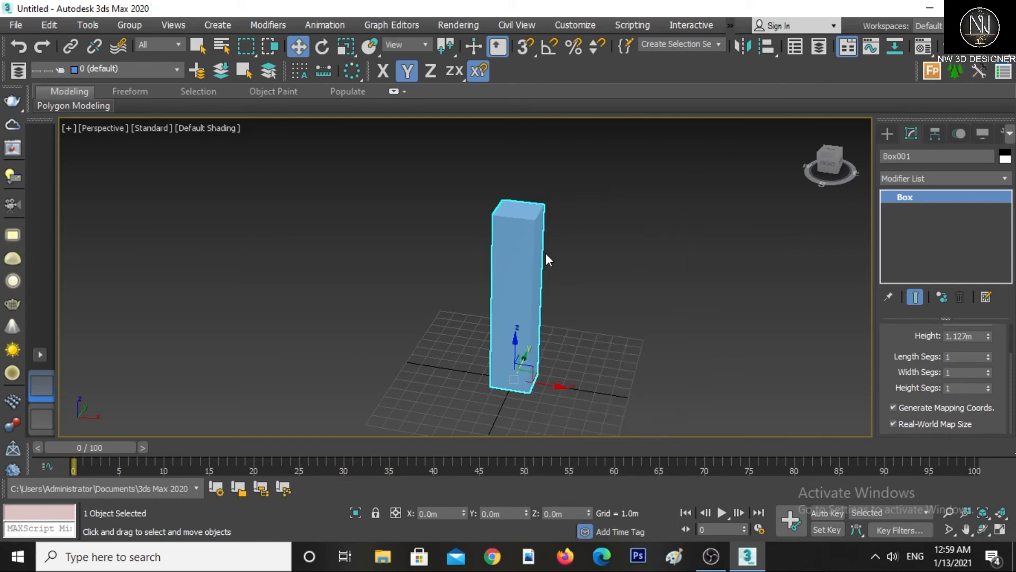
right_click(541, 272)
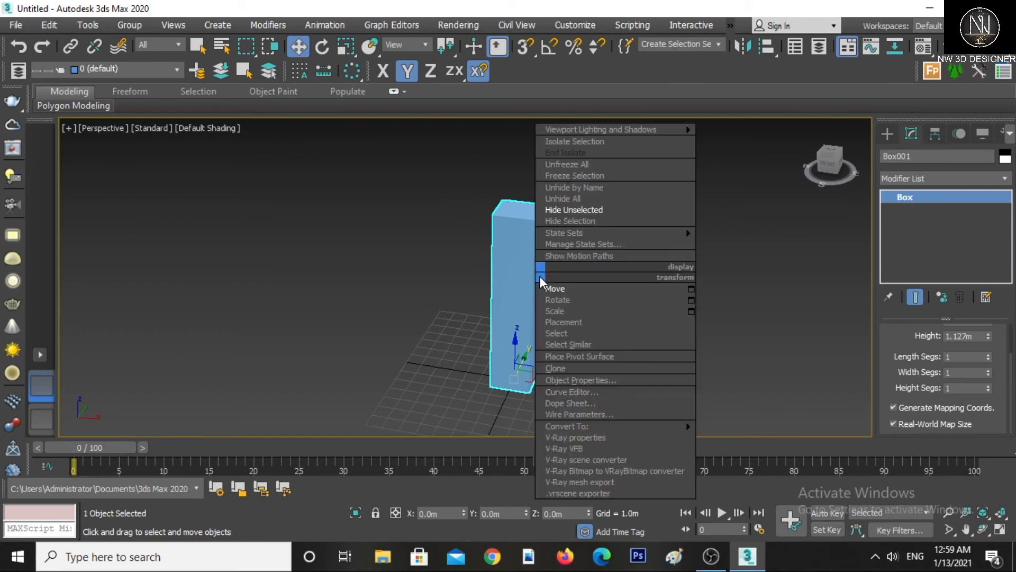
click(558, 199)
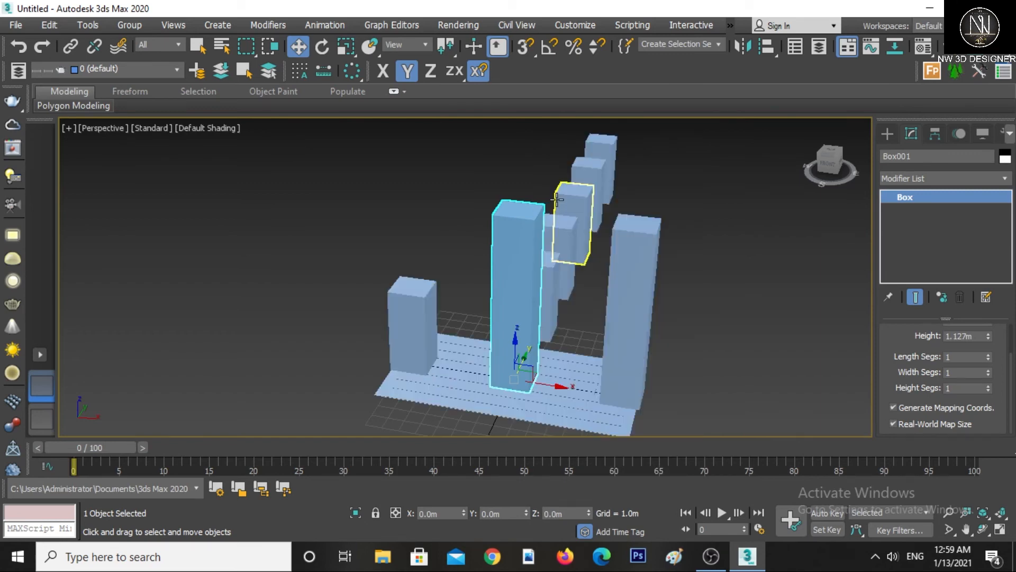
- Select the five boxes in the row extending behind the plane and hide them
alt+middle_drag(538, 313, 666, 285)
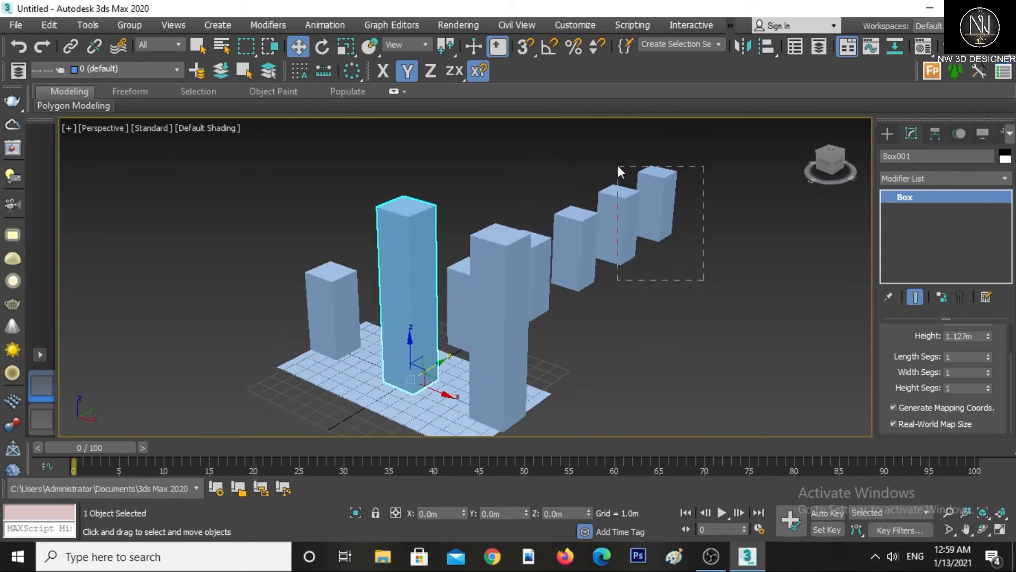
drag(618, 166, 618, 163)
alt+middle_drag(612, 287, 615, 300)
ctrl+click(590, 256)
ctrl+click(538, 285)
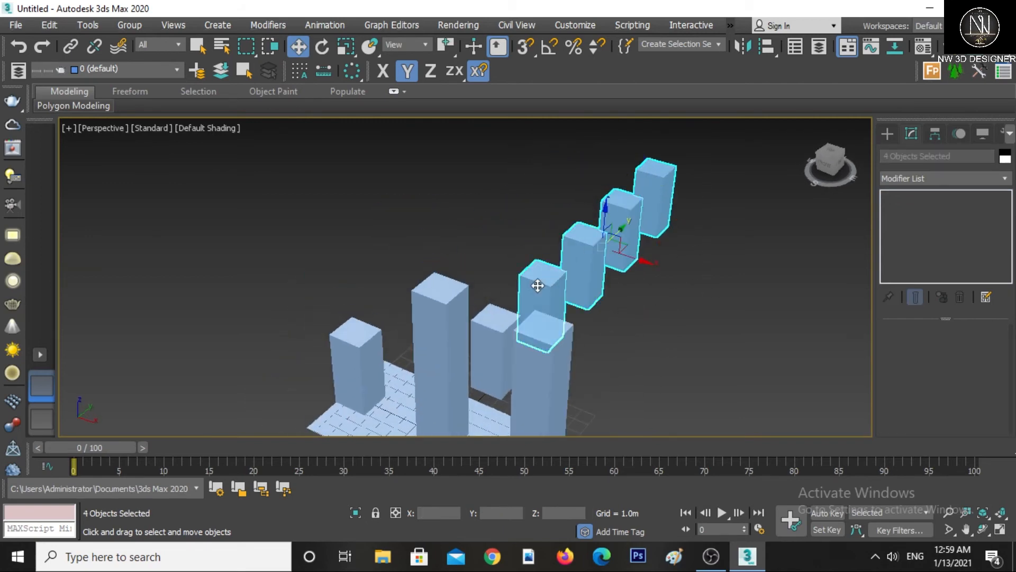
ctrl+click(488, 323)
right_click(602, 235)
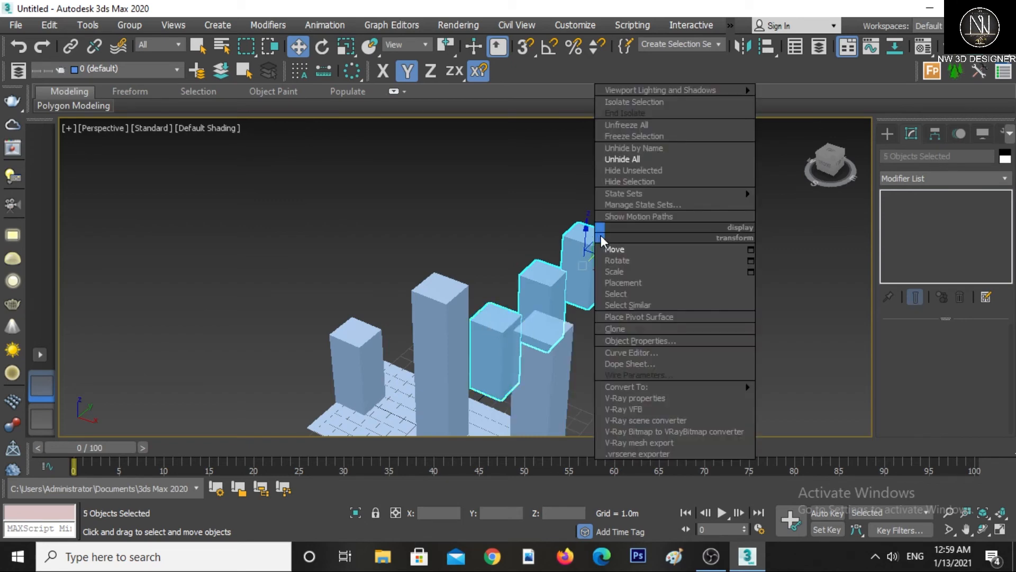
click(616, 182)
- Select the tall middle box on the plane and isolate it
alt+middle_drag(579, 336, 622, 279)
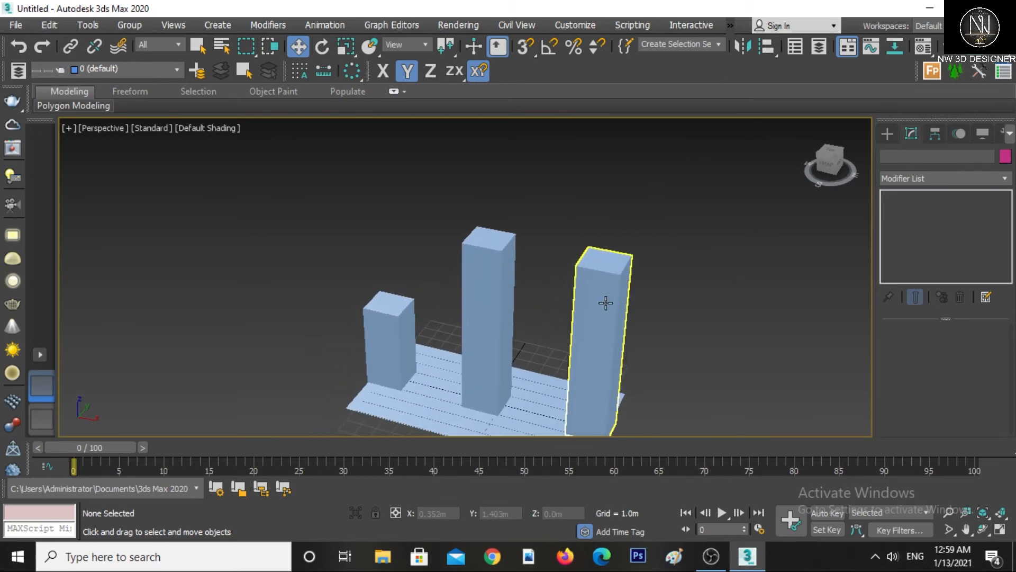
middle_drag(594, 306, 629, 296)
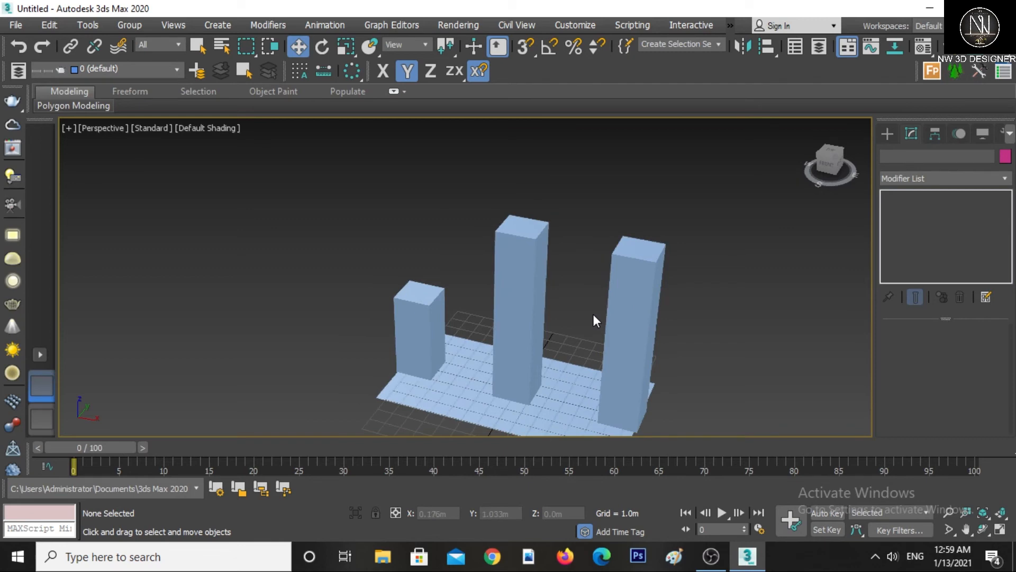
alt+middle_drag(565, 332, 579, 334)
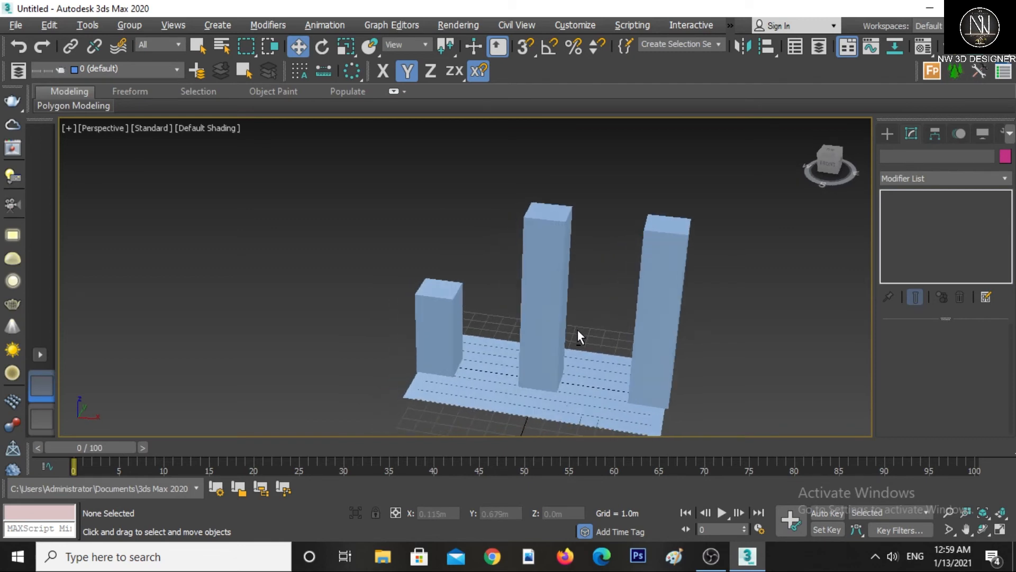
click(549, 287)
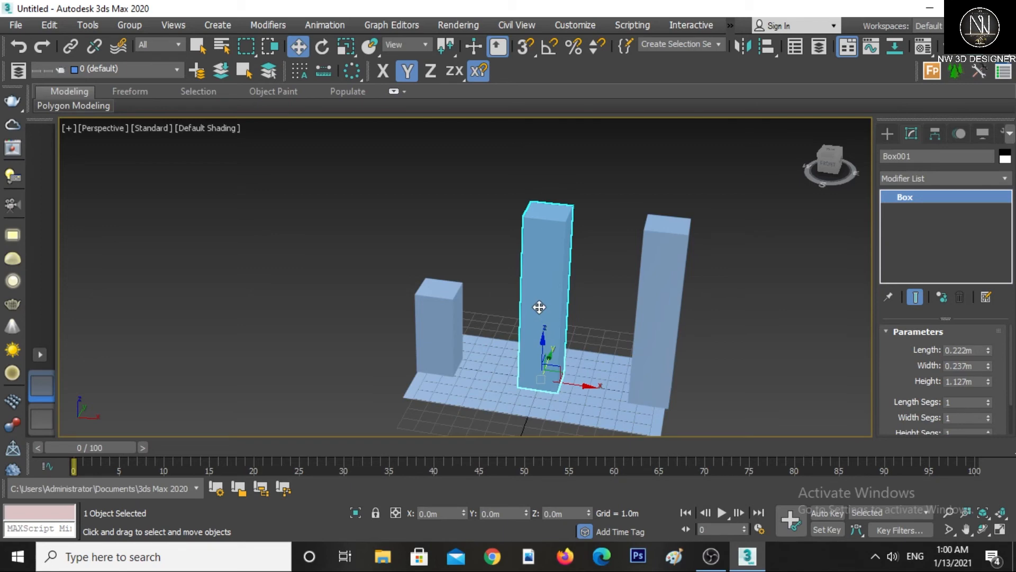
right_click(539, 307)
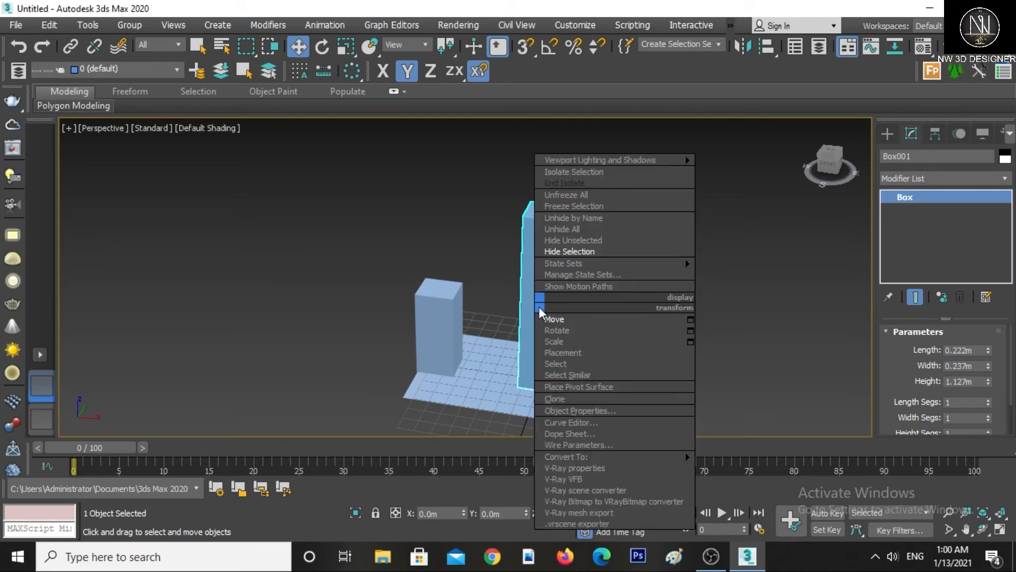
click(562, 178)
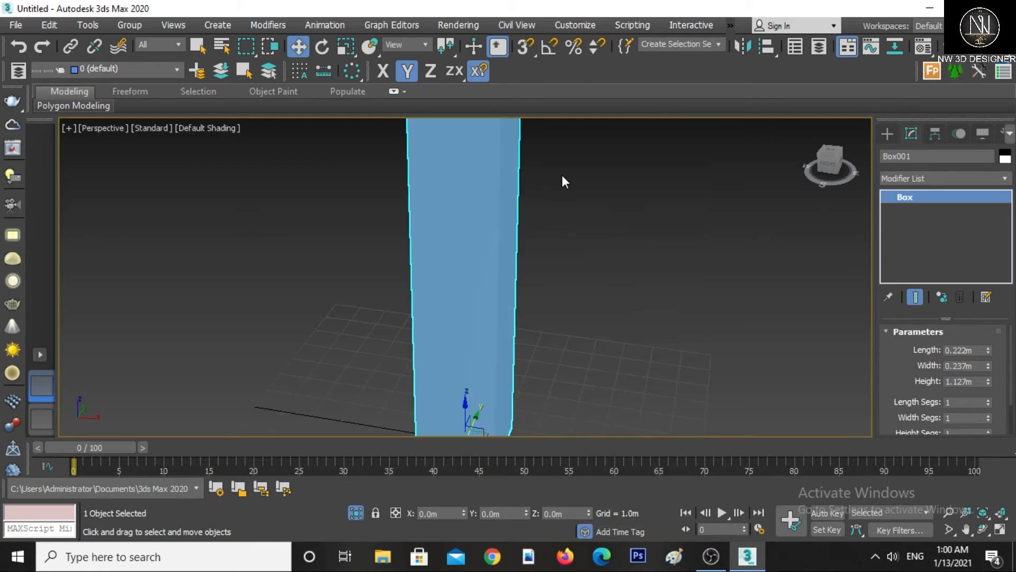
- Reduce the isolated box's Height to about 0.372 m
scroll(487, 337, down, 5)
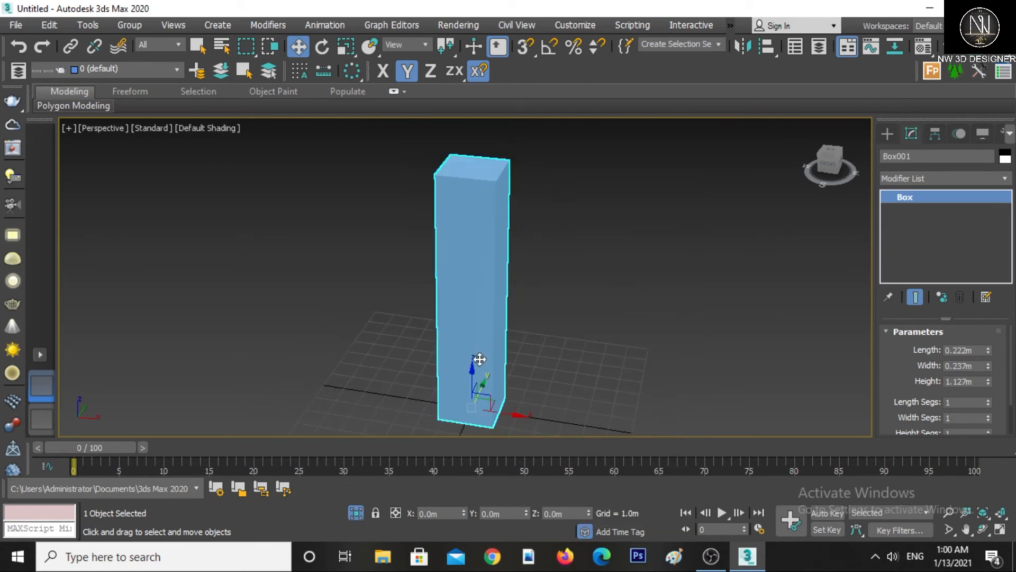
middle_drag(478, 363, 521, 373)
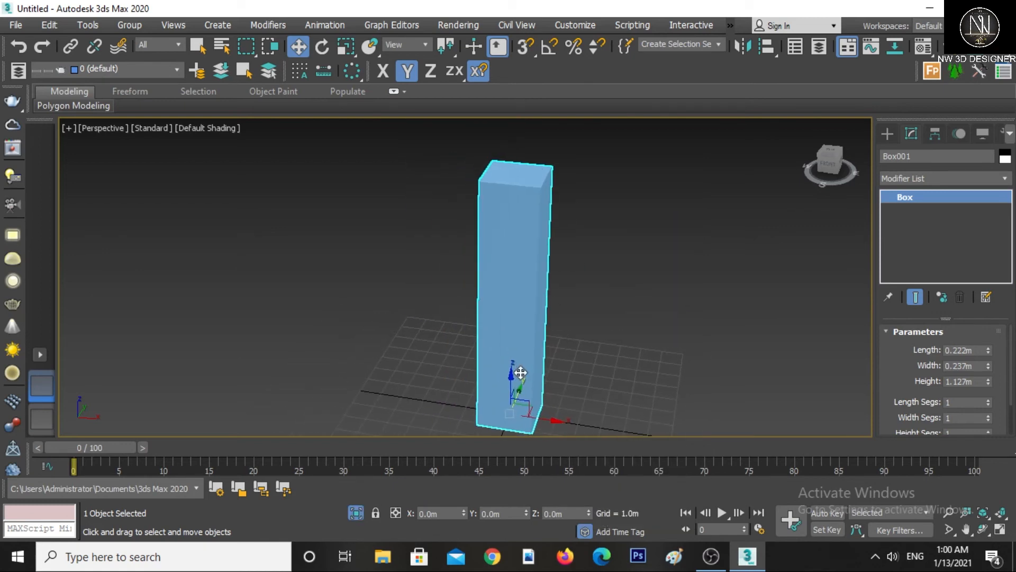
alt+middle_drag(521, 372, 601, 363)
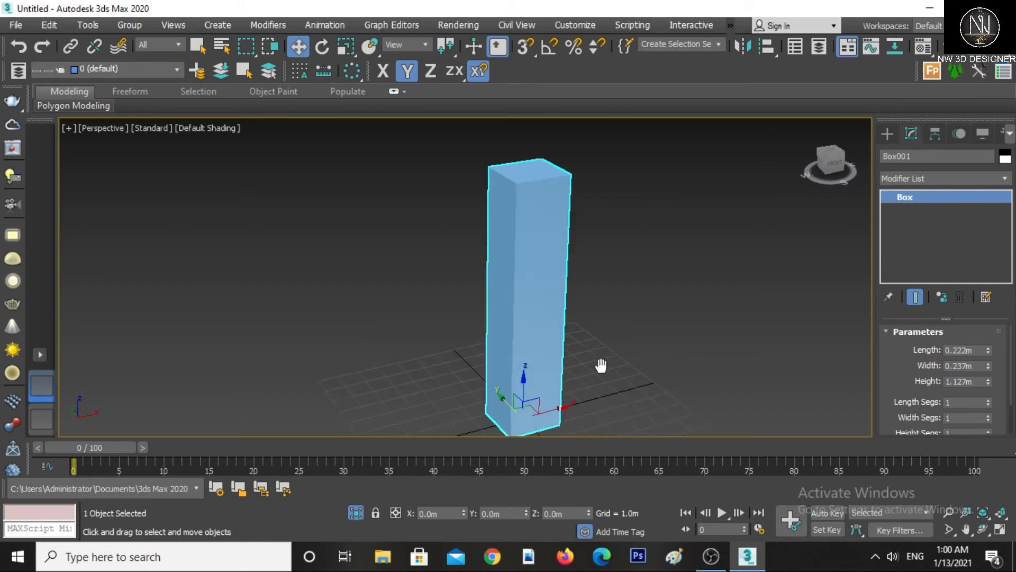
drag(987, 382, 985, 433)
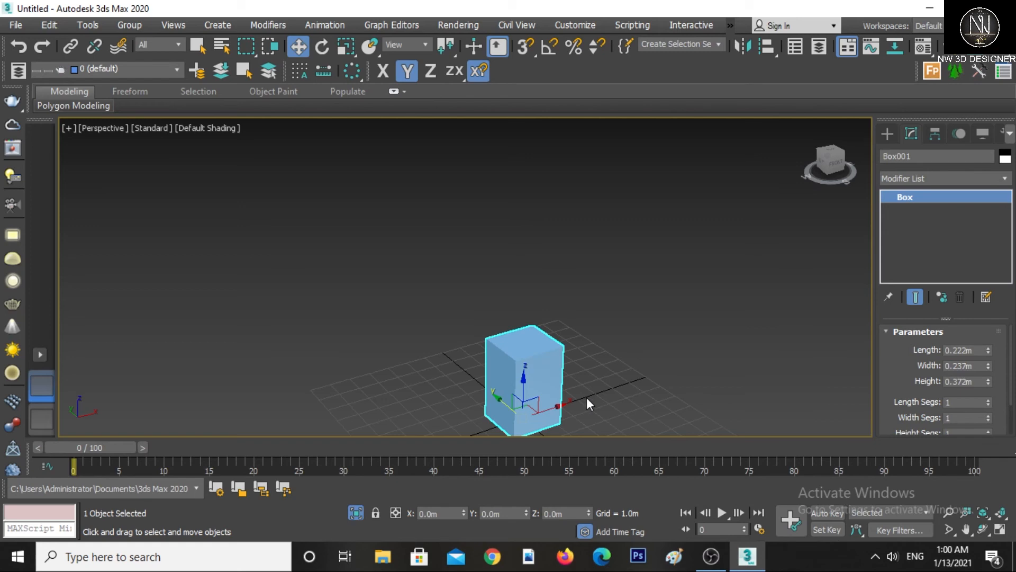
- Change the isolated box's object color to dark blue from the 3ds Max palette
click(1005, 157)
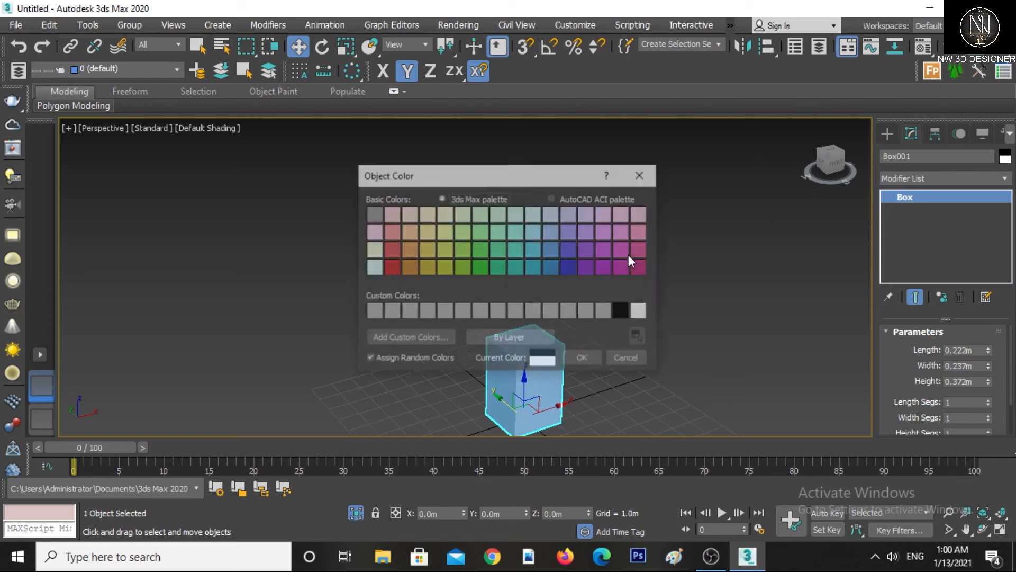
click(567, 265)
click(587, 357)
alt+middle_drag(591, 367, 594, 340)
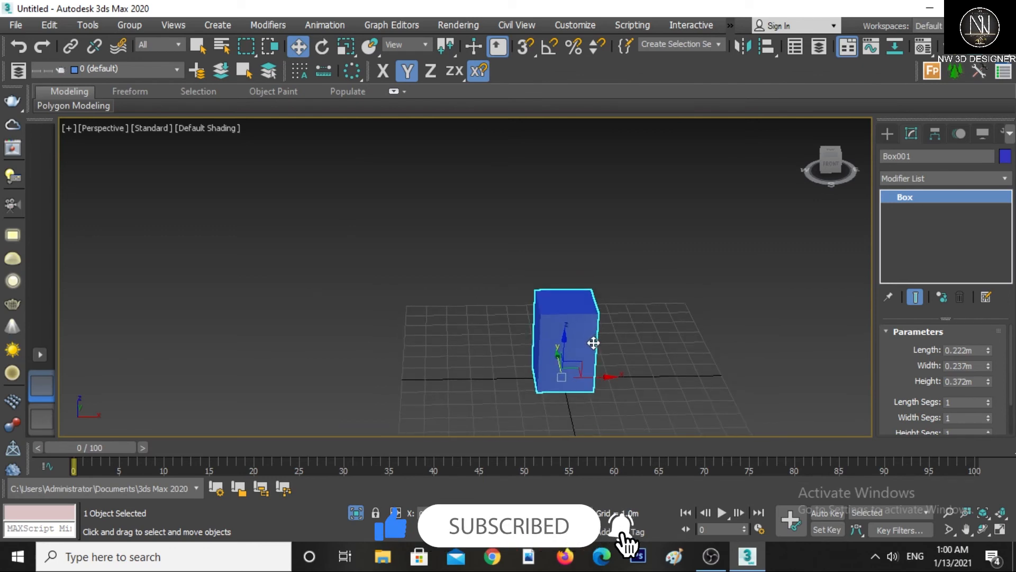
scroll(592, 354, up, 2)
middle_drag(592, 355, 581, 350)
- End the isolation of the blue box to bring back the plane and the other two boxes
right_click(551, 319)
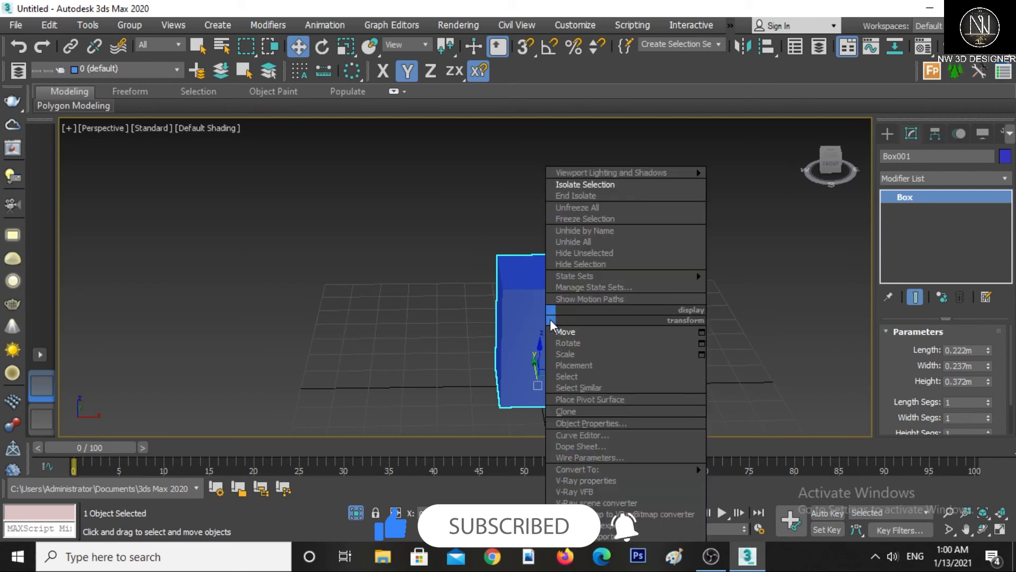
click(570, 195)
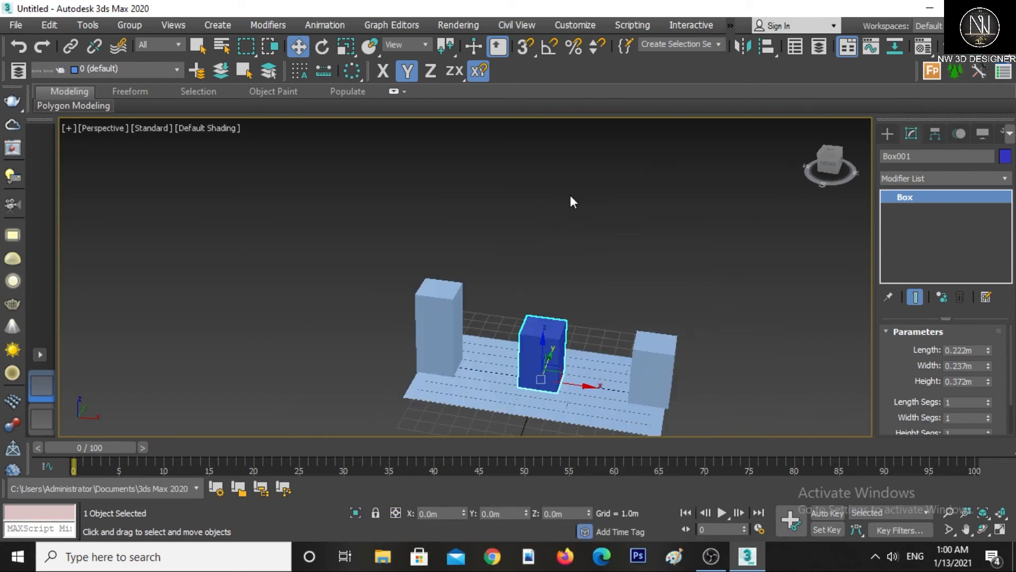
mouse_move(612, 381)
alt+middle_down()
mouse_move(537, 368)
mouse_move(601, 375)
alt+middle_up()
middle_drag(601, 338, 574, 303)
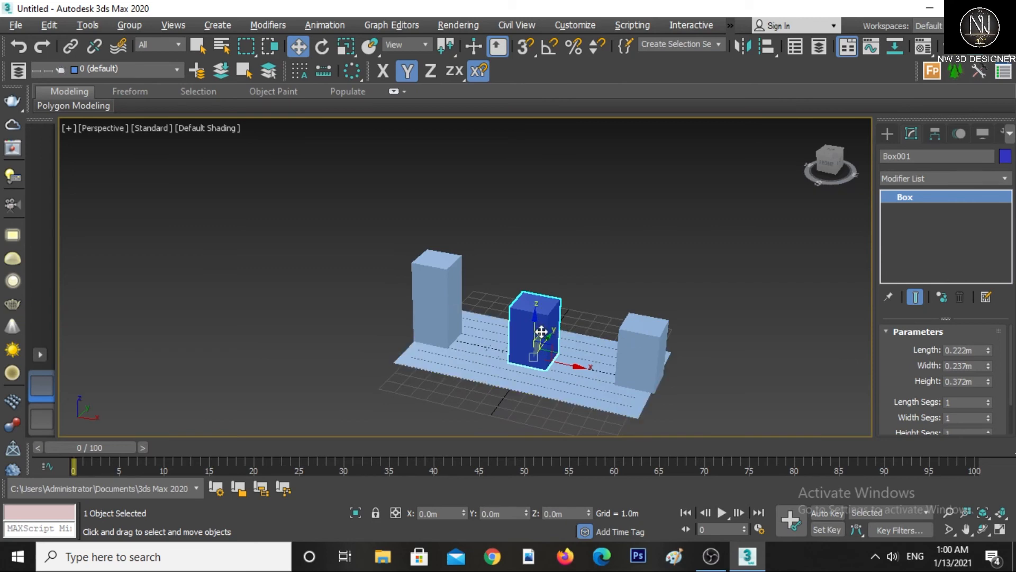
scroll(541, 332, up, 1)
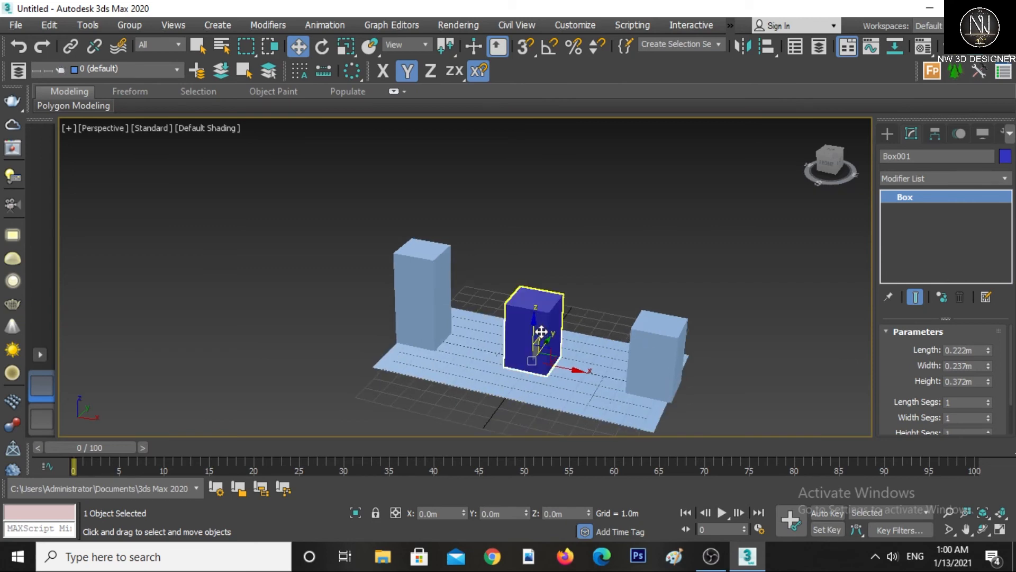
click(541, 331)
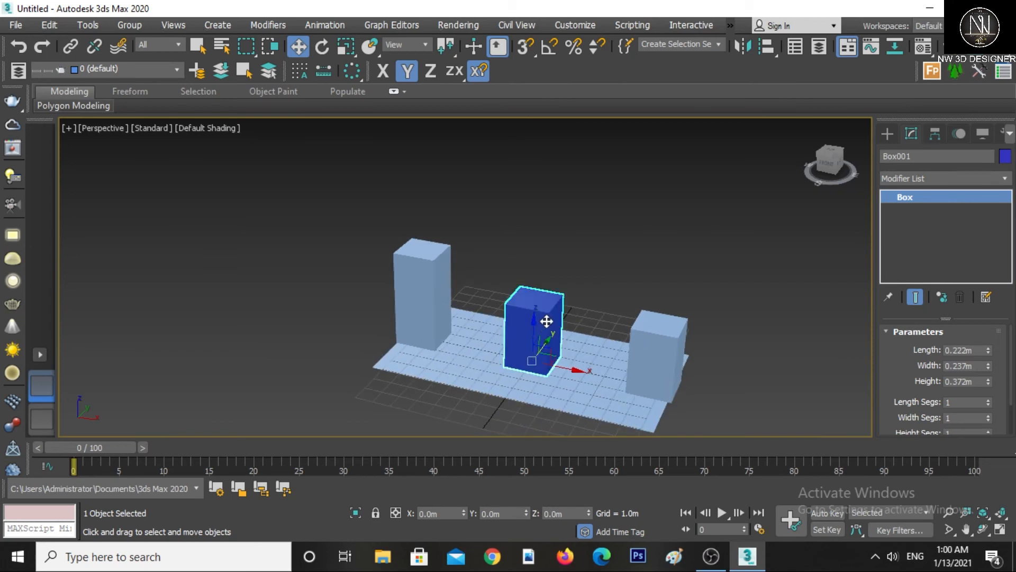
mouse_move(567, 310)
alt+middle_down()
mouse_move(643, 296)
mouse_move(560, 301)
mouse_move(588, 335)
mouse_move(621, 323)
mouse_move(572, 317)
alt+middle_up()
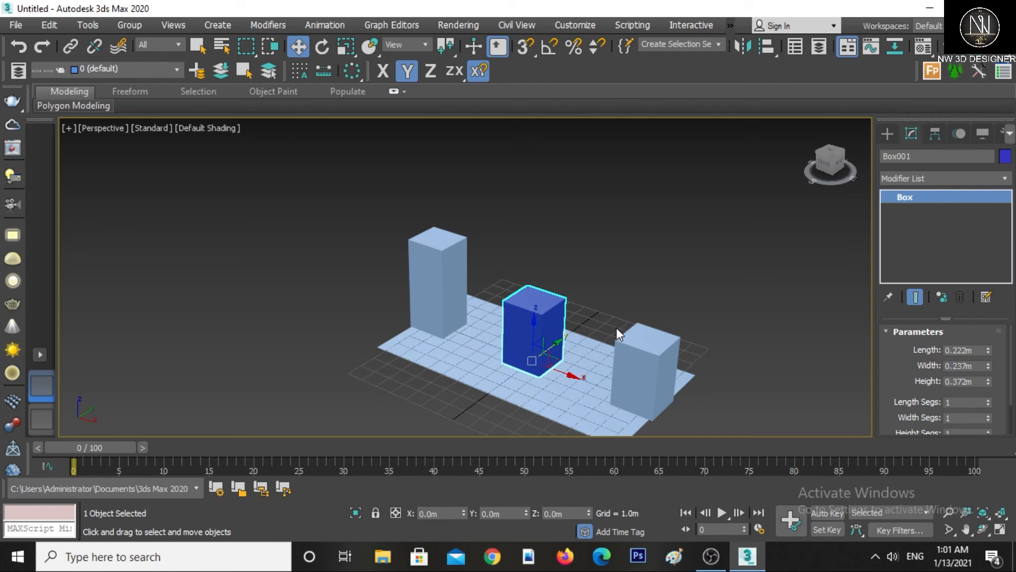
- Move the blue middle box a short distance along the X axis, select the plane and undo the last change
alt+middle_drag(478, 333, 558, 355)
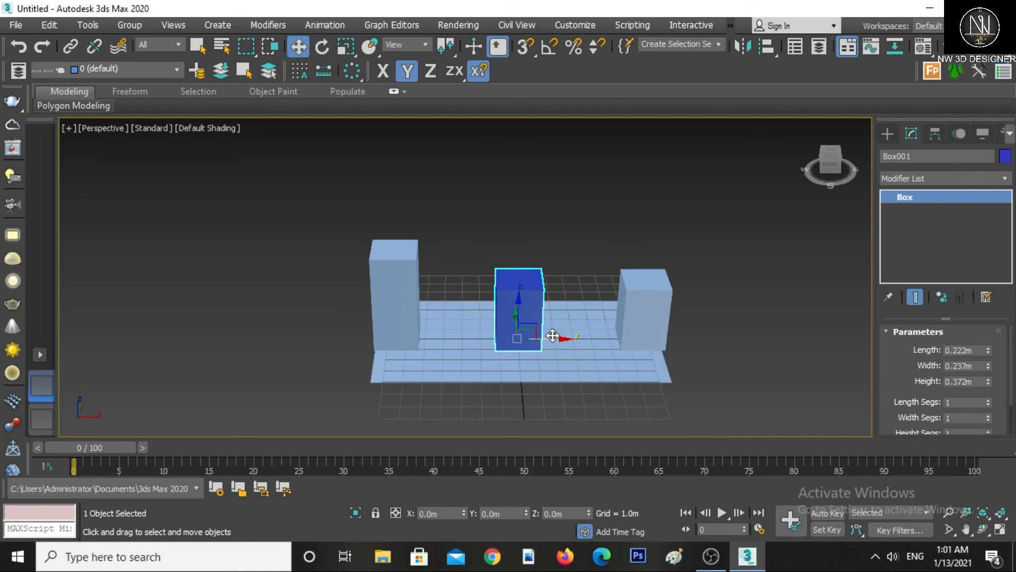
drag(558, 339, 701, 338)
click(570, 349)
key(ctrl+z)
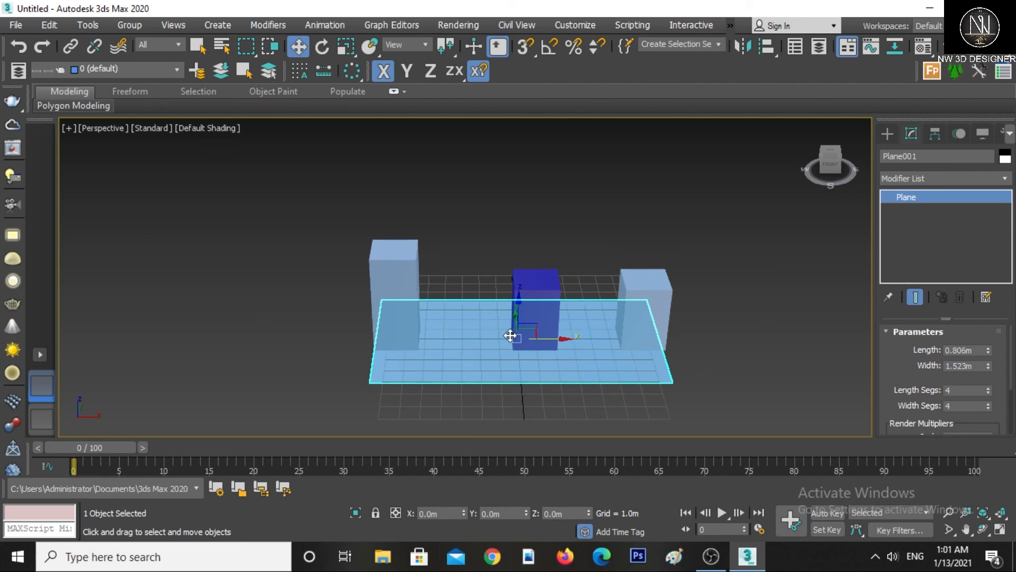
- Select the short light-blue box at the plane's positive X end and move it along X to 0.813 m
middle_drag(554, 340, 555, 360)
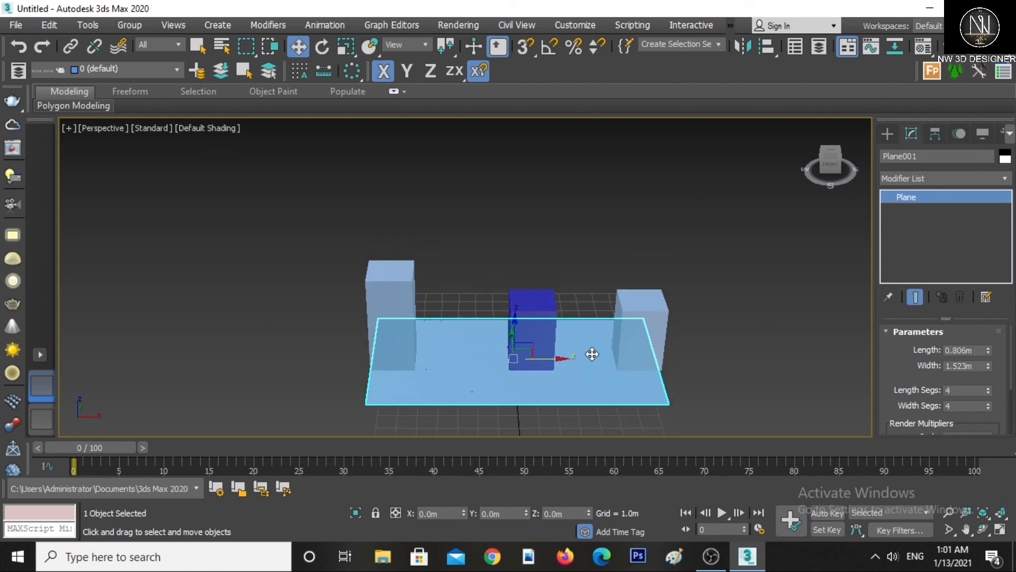
click(635, 320)
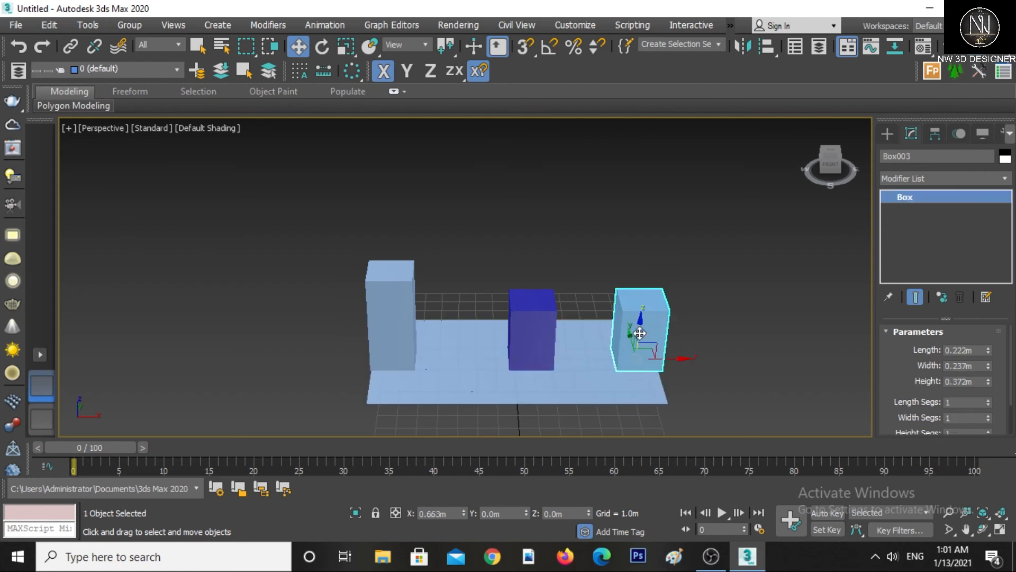
drag(667, 360, 696, 359)
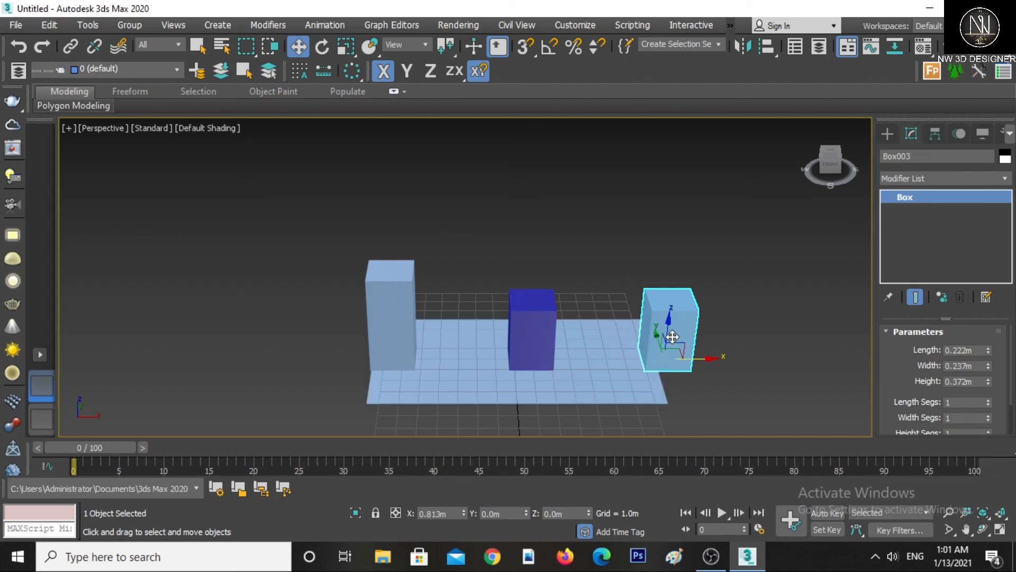
- Restrict the Move tool to the Z axis and try moving the selected light-blue box vertically
key(F7)
drag(668, 324, 675, 345)
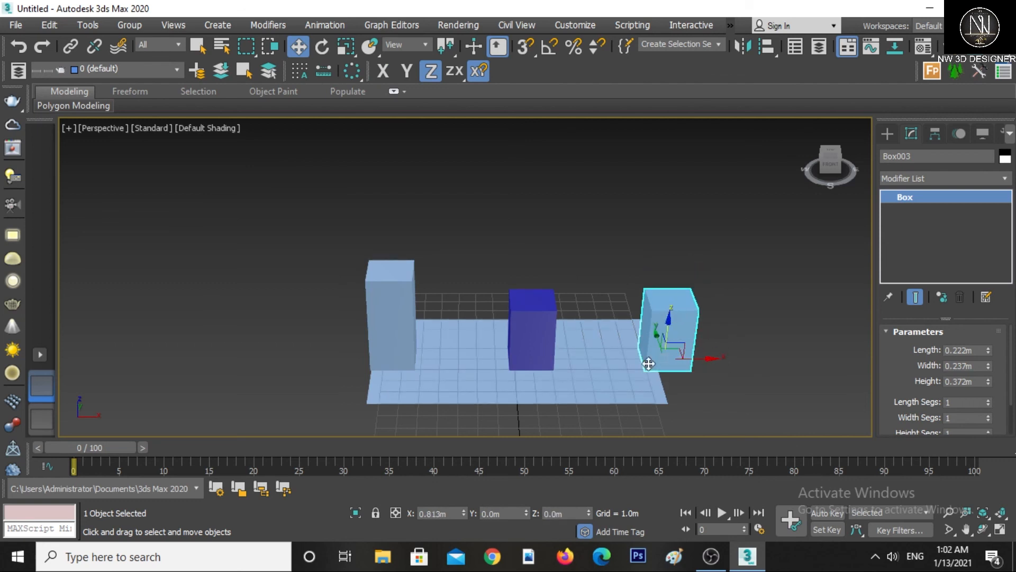
middle_drag(649, 365, 608, 336)
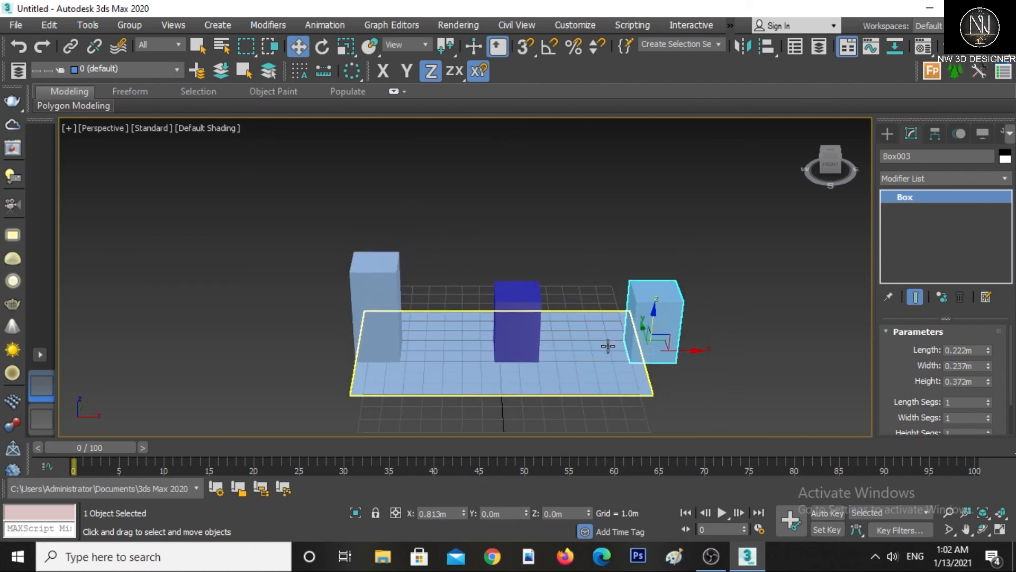
mouse_move(610, 342)
middle_down()
mouse_move(610, 320)
mouse_move(603, 336)
middle_up()
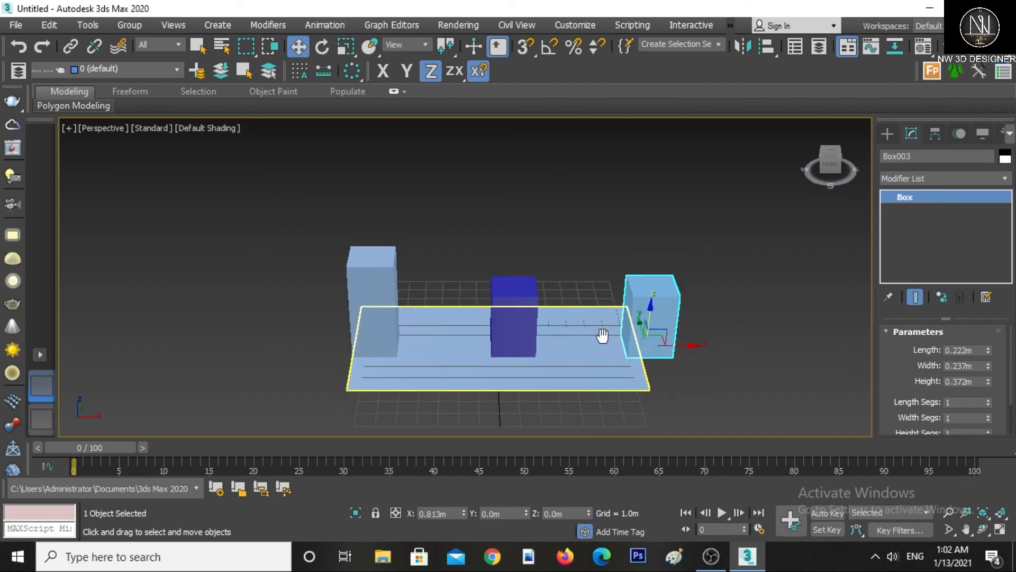